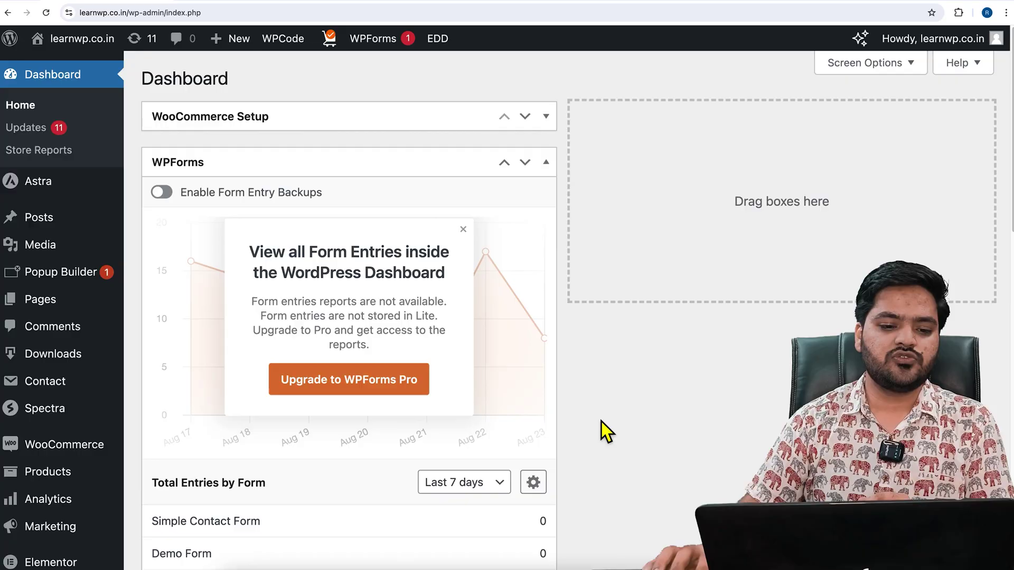
Step: On the live front page, show the auto-scrolling logo strip, then open the page in the Elementor editor
left_click(241, 6)
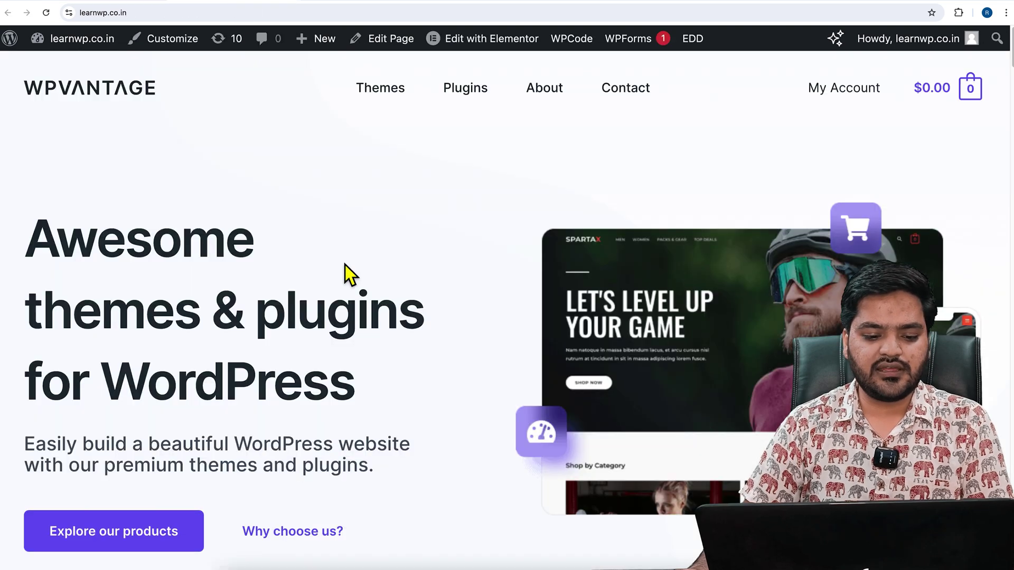
scroll(363, 277, "down", 15)
scroll(368, 280, "down", 20)
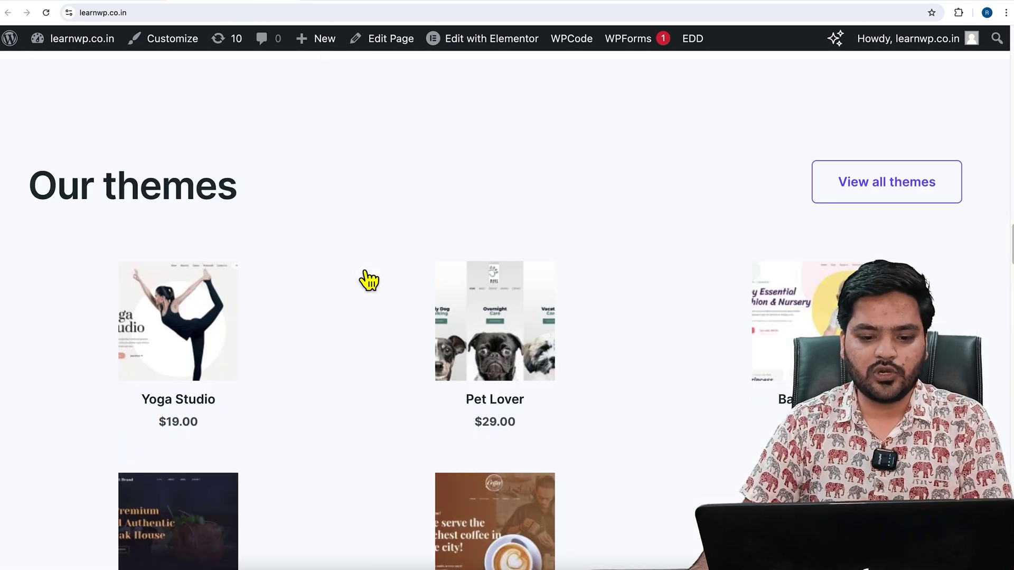
scroll(401, 290, "up", 20)
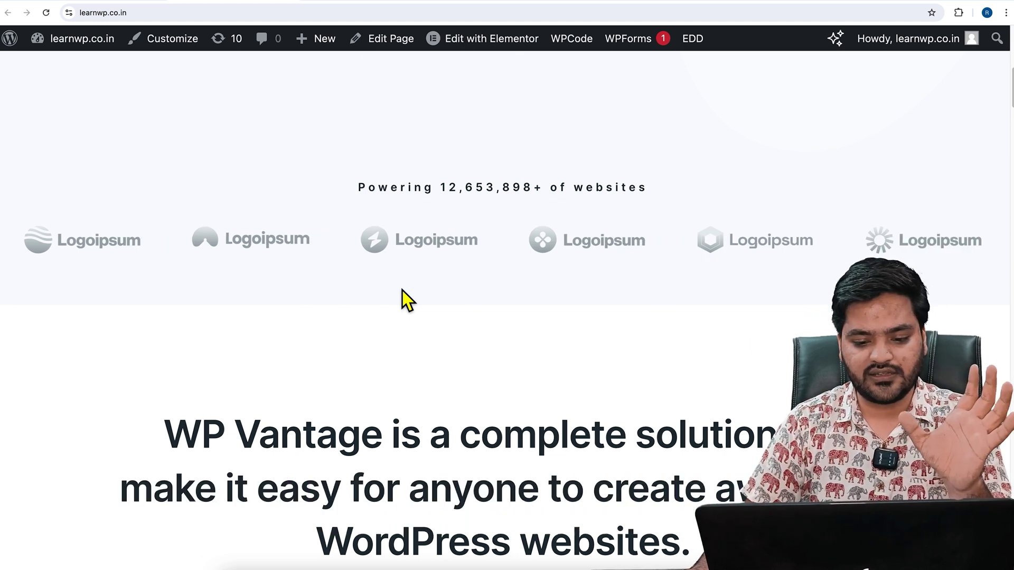
left_click(524, 246)
double_click(410, 246)
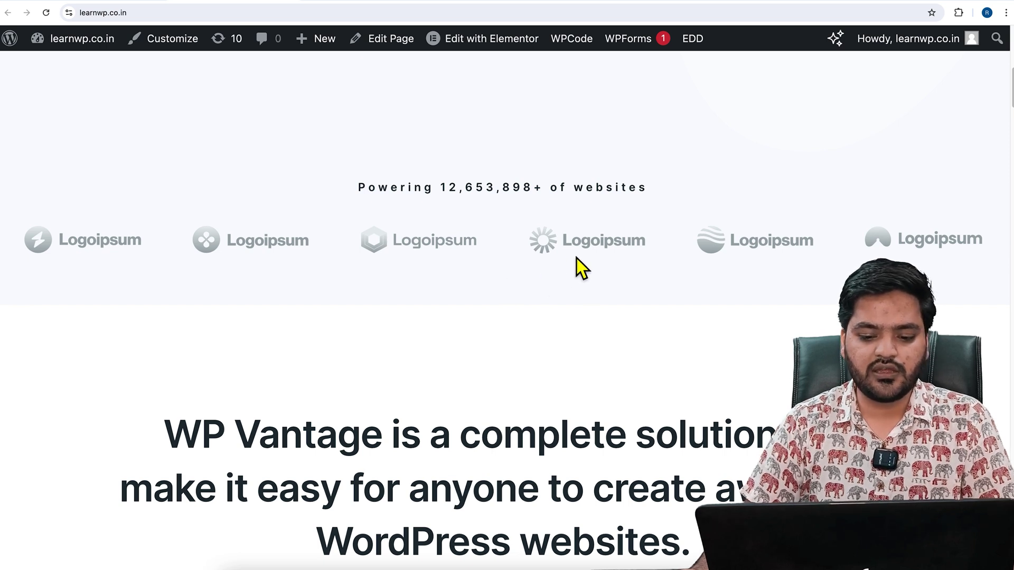
left_click(549, 250)
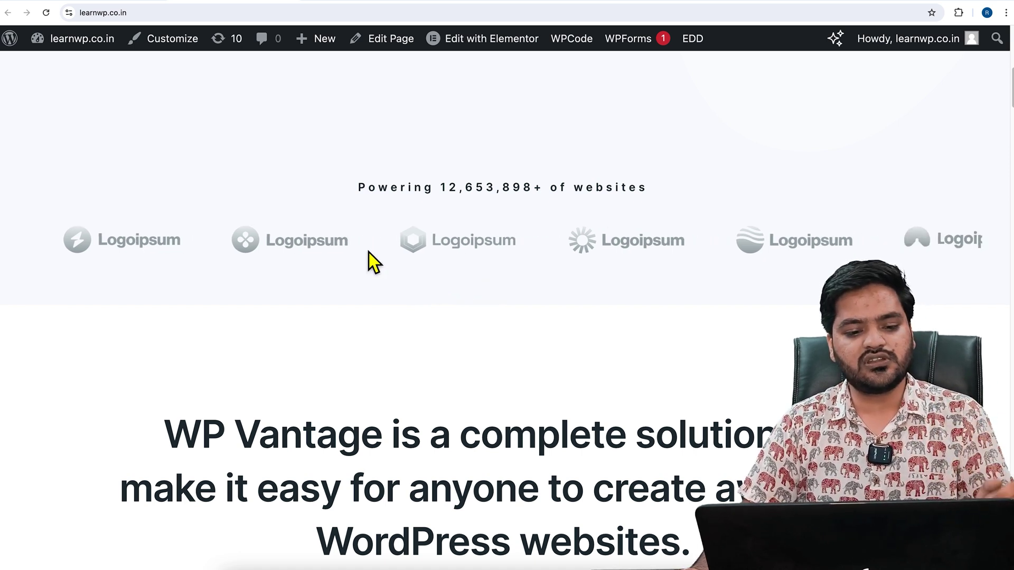
left_click(501, 50)
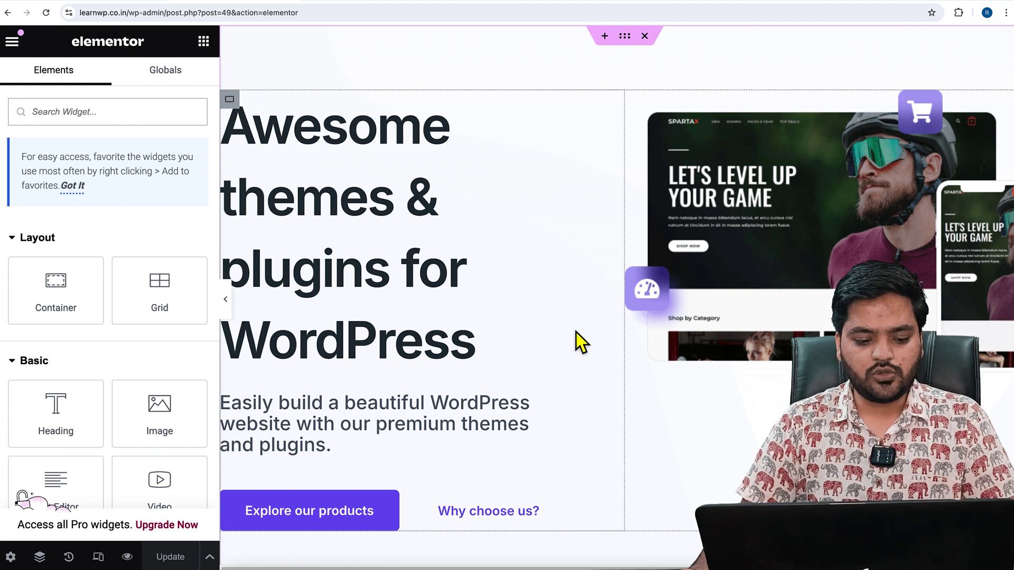
Step: Insert a Flexbox container with the single stacked-column structure below the logo strip
scroll(575, 338, "down", 5)
scroll(590, 343, "down", 2)
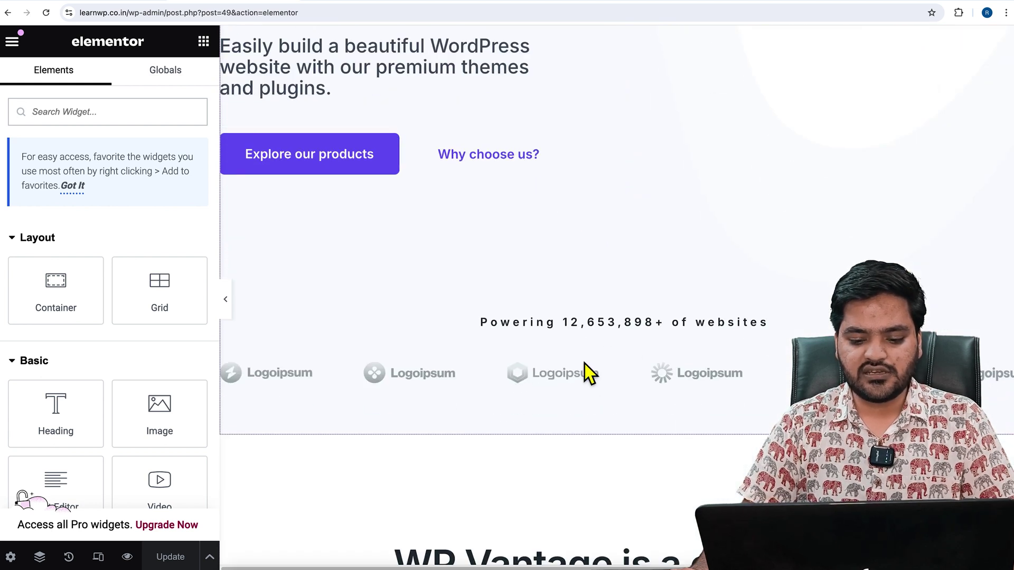
scroll(624, 416, "down", 1)
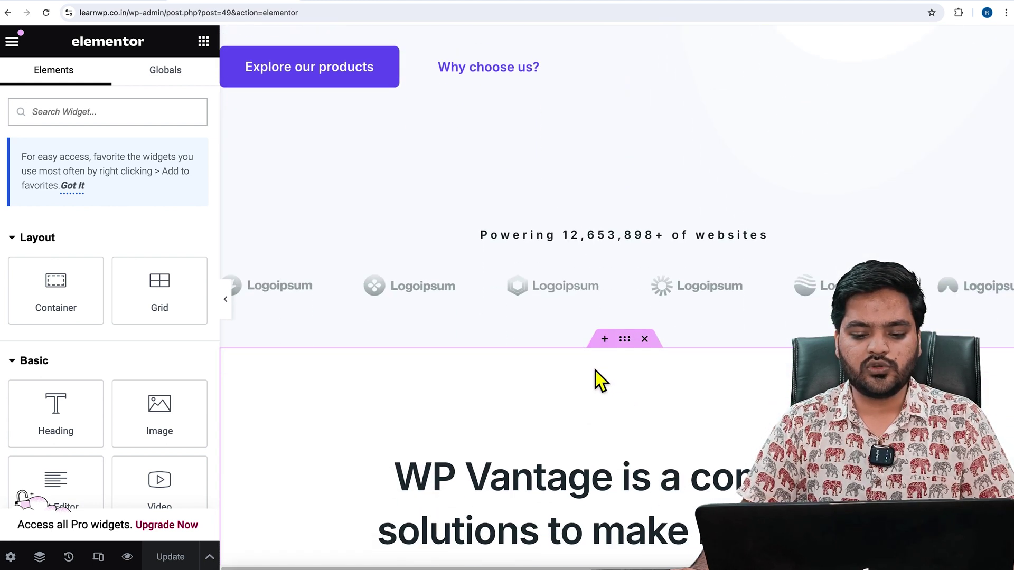
left_click(607, 342)
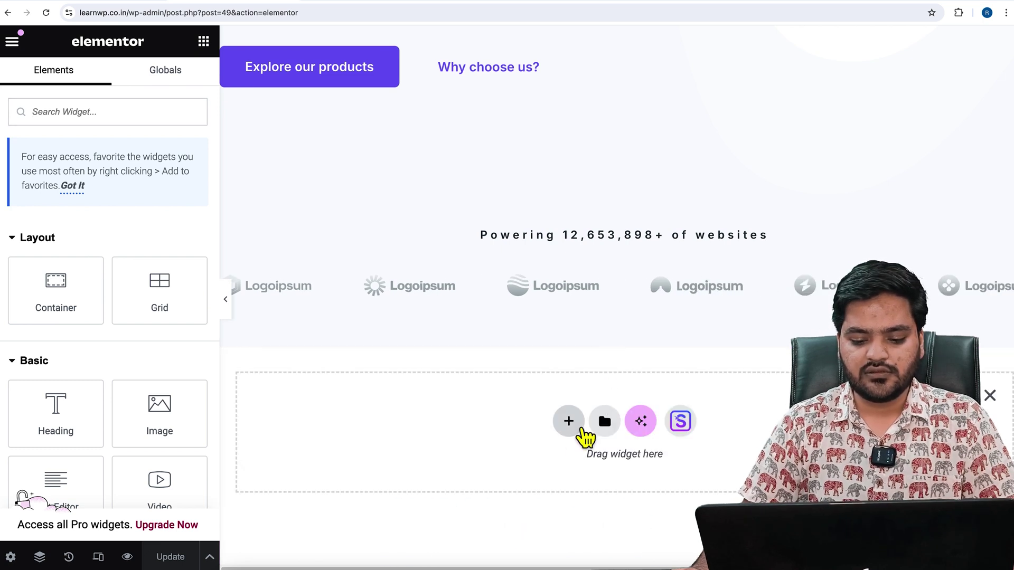
left_click(576, 426)
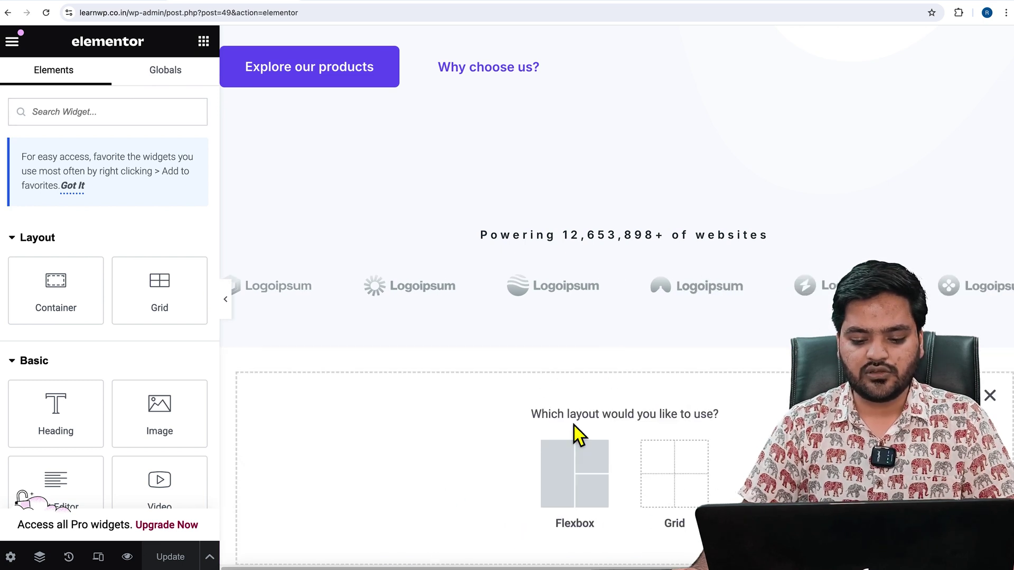
left_click(590, 496)
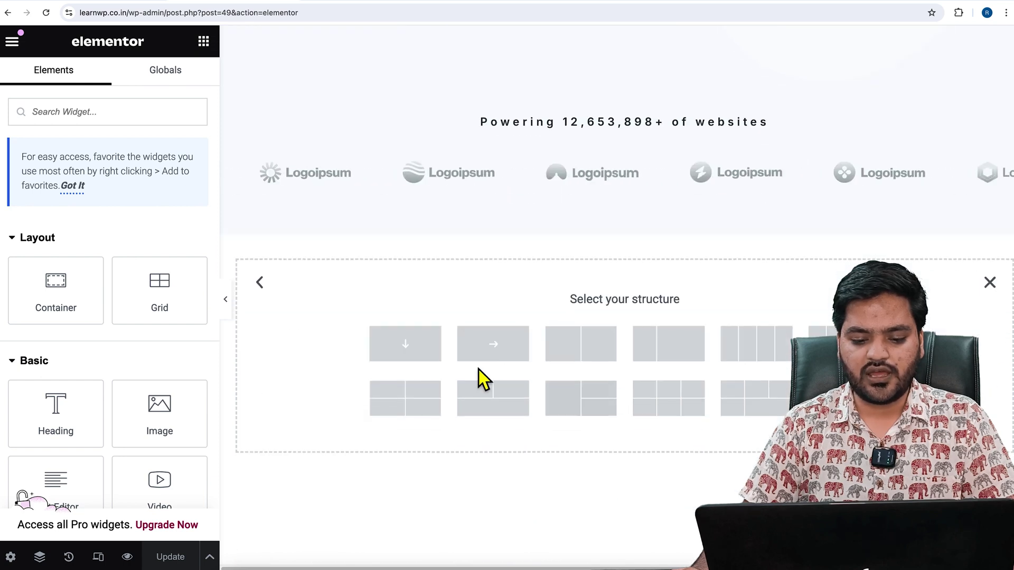
left_click(422, 363)
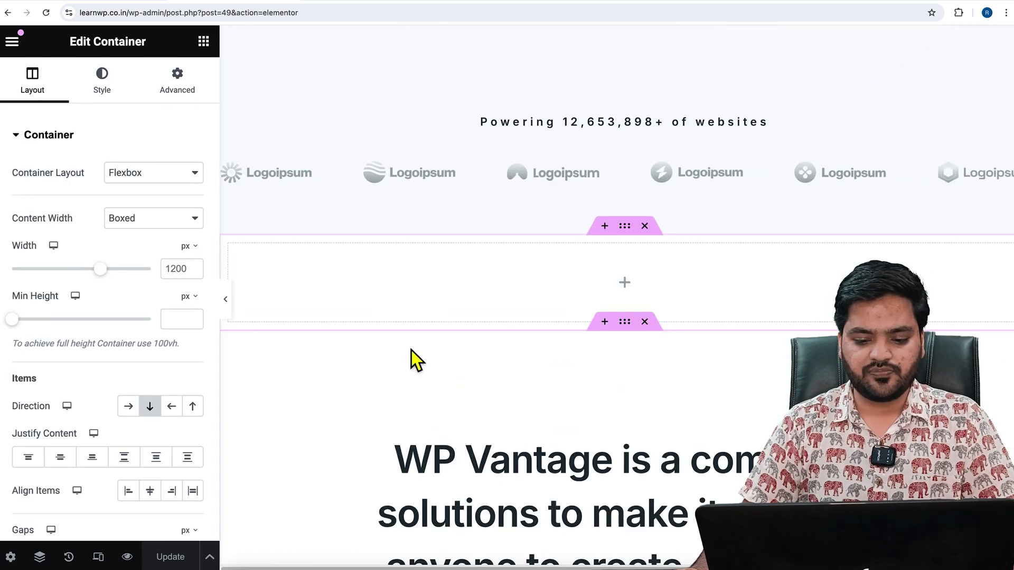
left_click(638, 294)
left_click(125, 121)
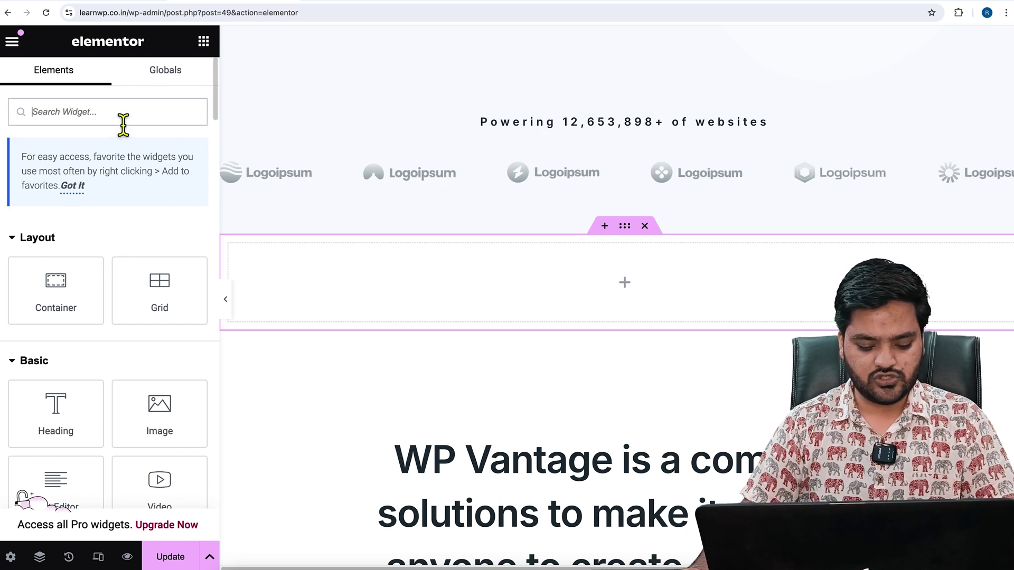
Step: Search the widgets for 'caro' and drag Image Carousel into the empty container
type("carouse")
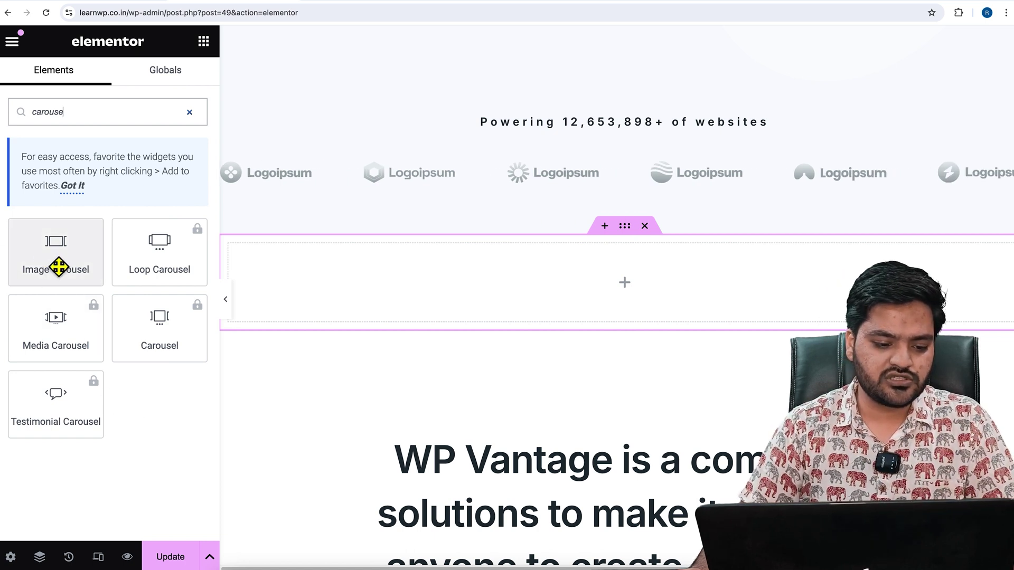
left_click_drag(59, 267, 528, 288)
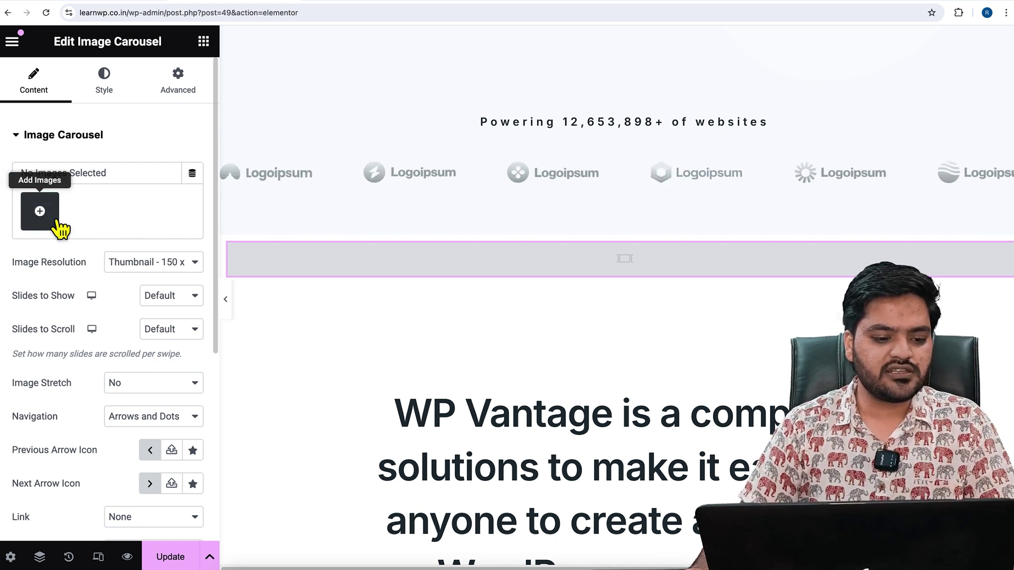
Step: Open the Media Library for the carousel images, briefly checking the free stock images
left_click(39, 212)
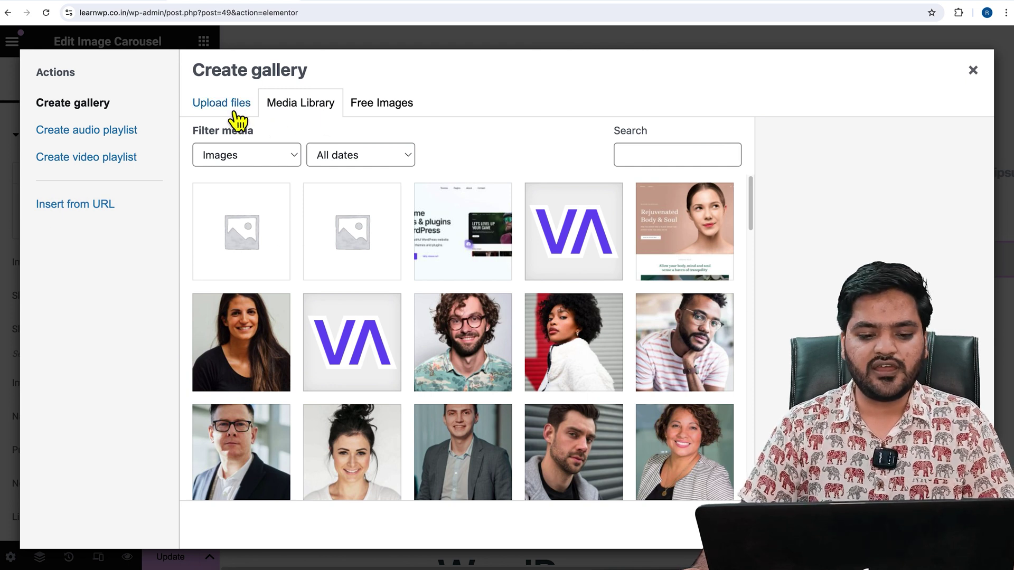
left_click(406, 118)
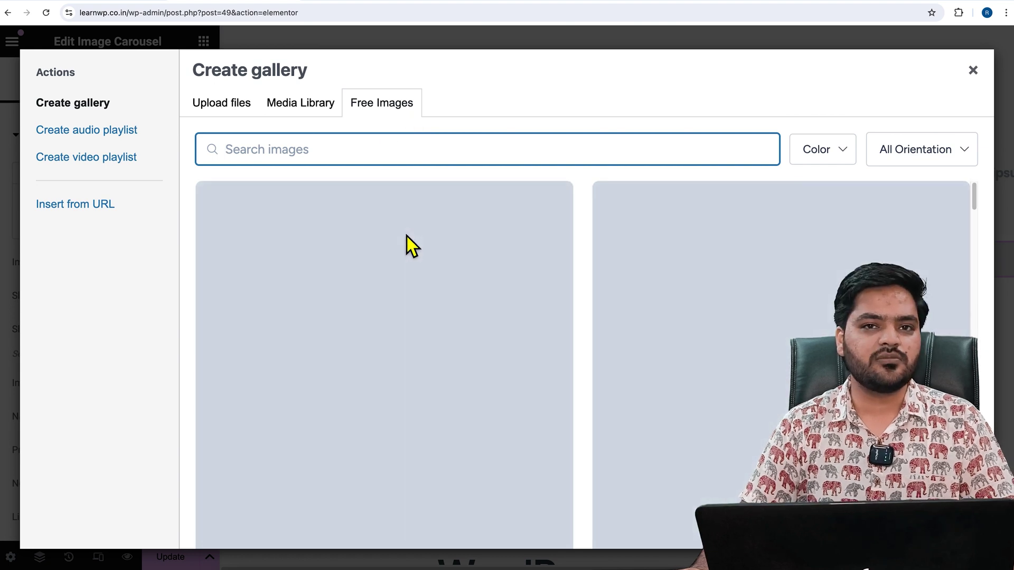
mouse_move(406, 233)
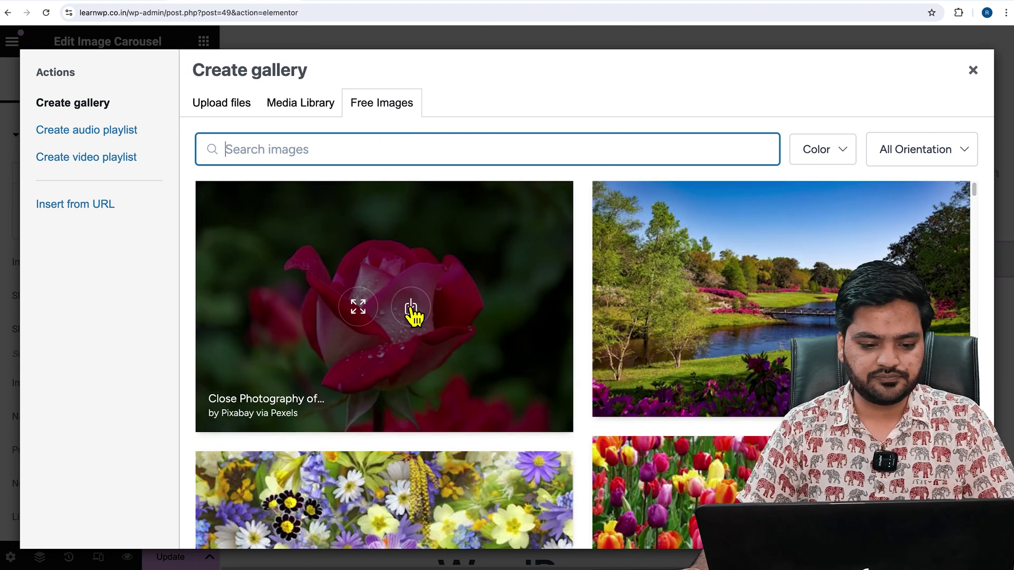
left_click(309, 117)
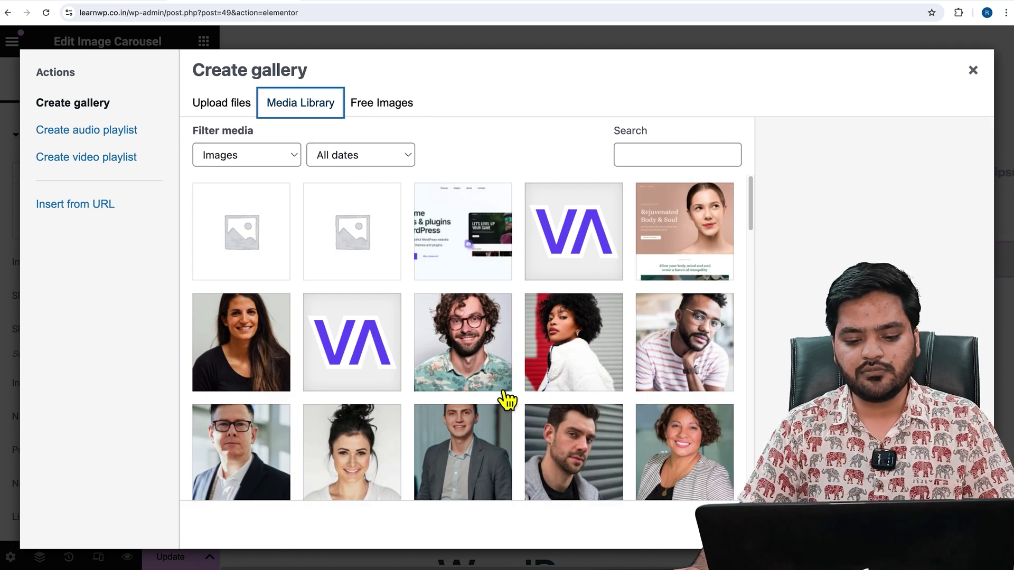
Step: Select eight team portraits from the site's own media
left_click(469, 365)
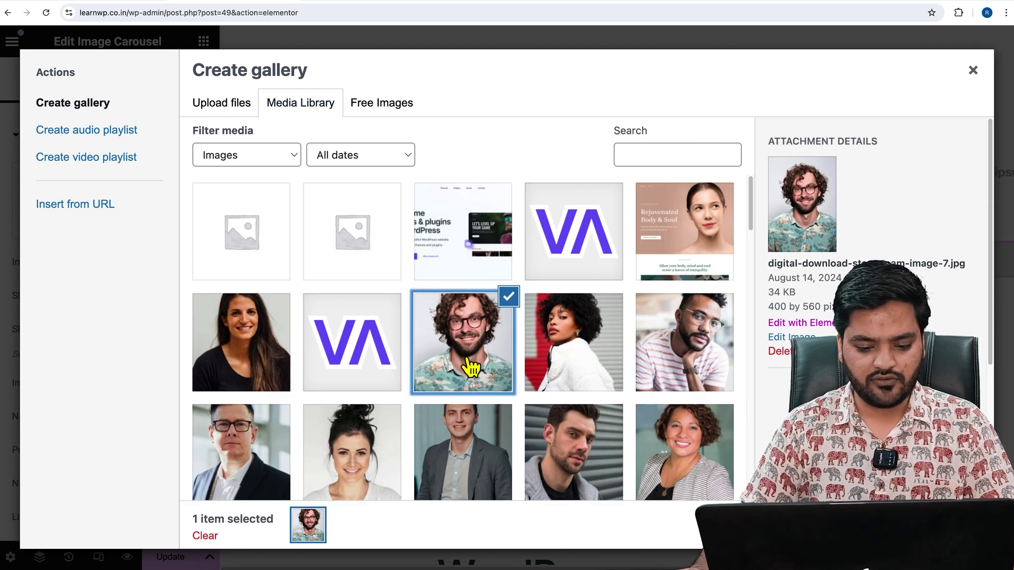
left_click(570, 368)
left_click(708, 367)
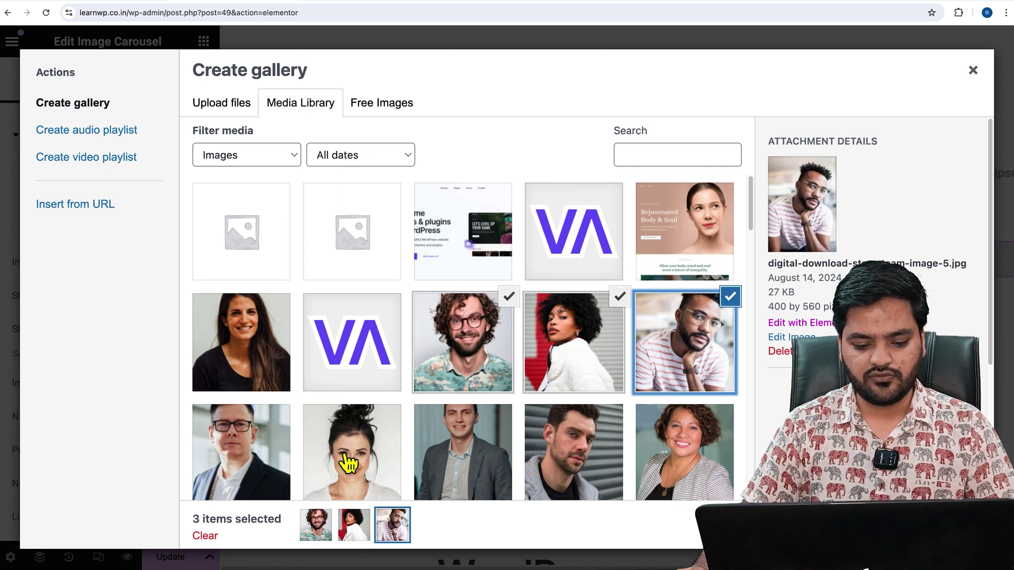
left_click(260, 466)
left_click(397, 463)
left_click(464, 460)
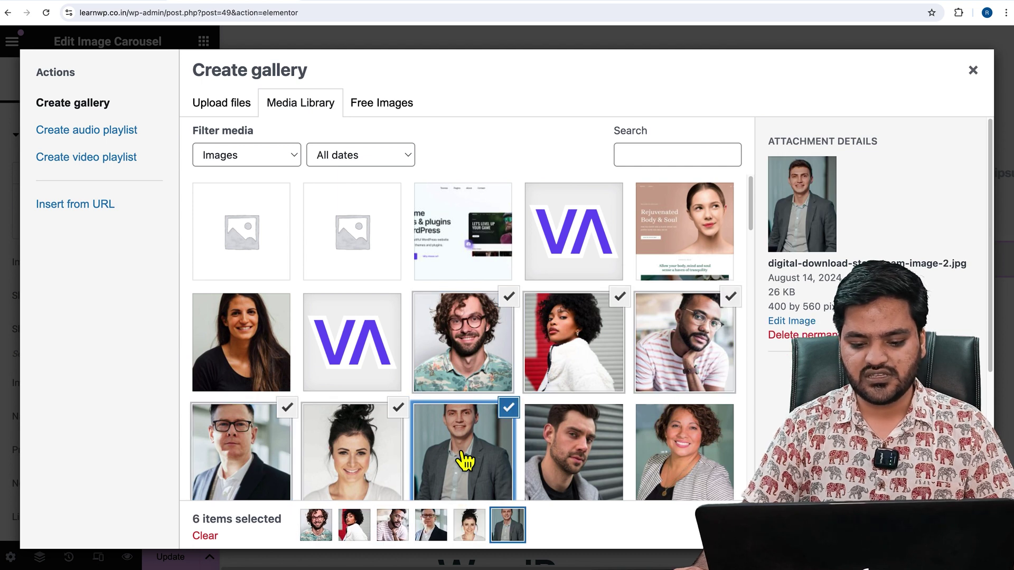
left_click(591, 463)
left_click(693, 406)
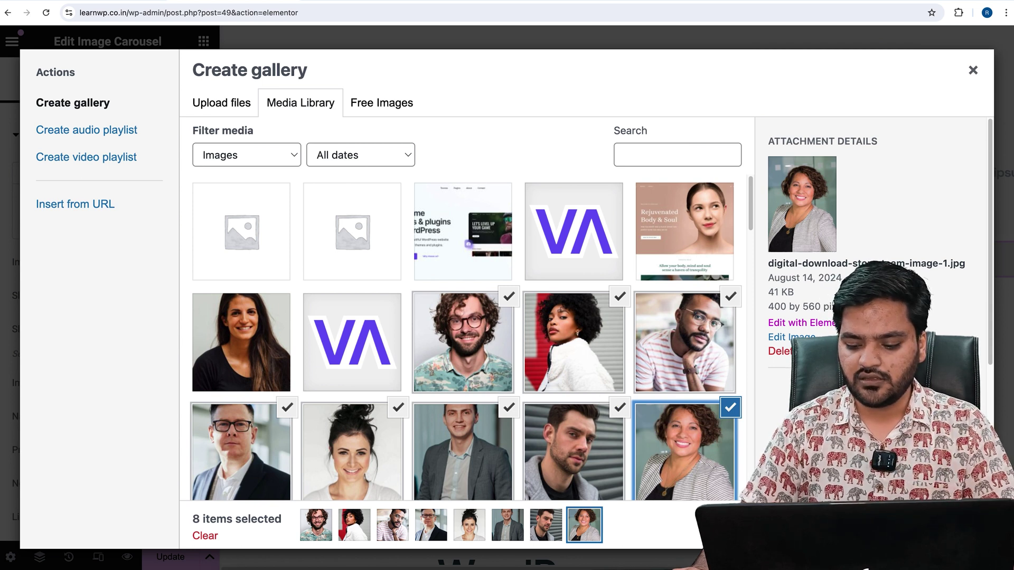
Step: Move the woman in the white jacket to first place and insert the gallery
left_click(929, 526)
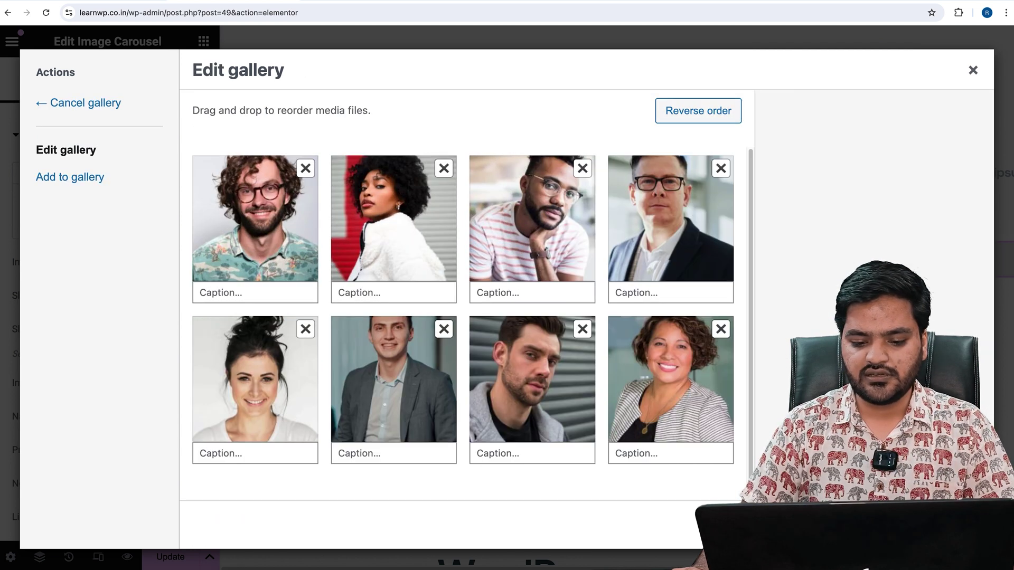
left_click_drag(431, 261, 290, 259)
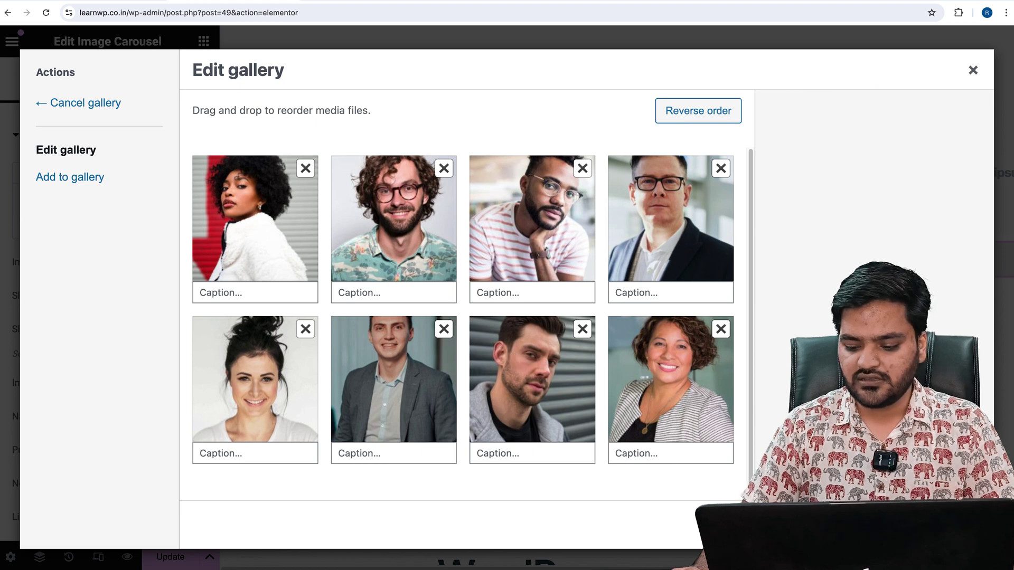
left_click(945, 524)
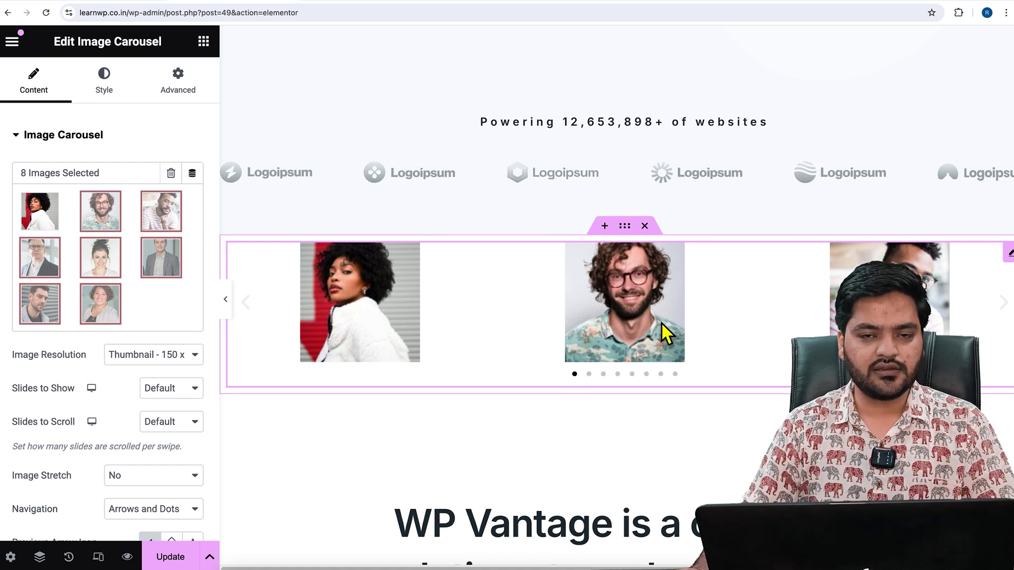
Step: Set Image Resolution to Large - 1024 x 1024 after trying Full, Custom and Medium Large
scroll(125, 290, "down", 2)
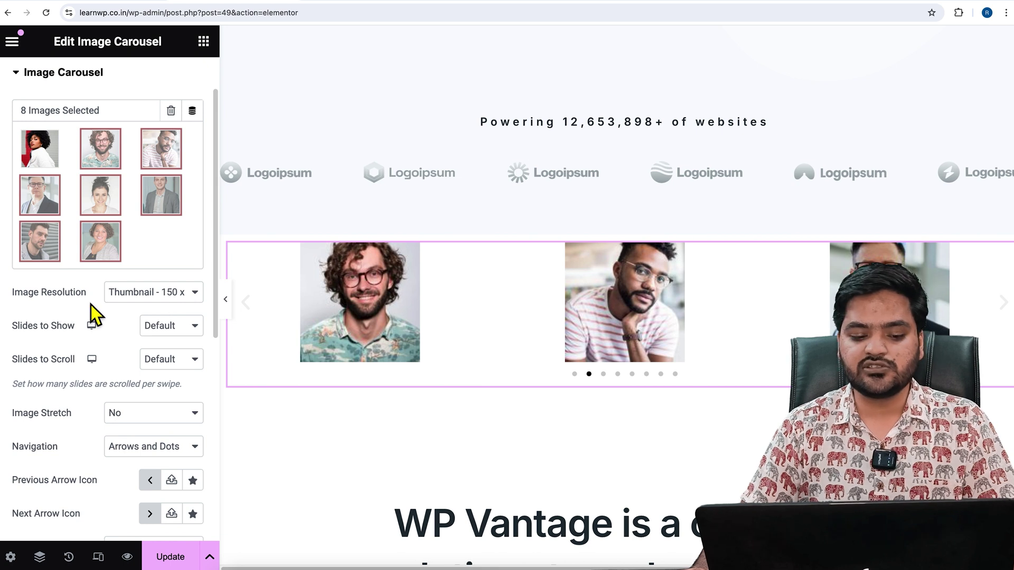
left_click(161, 306)
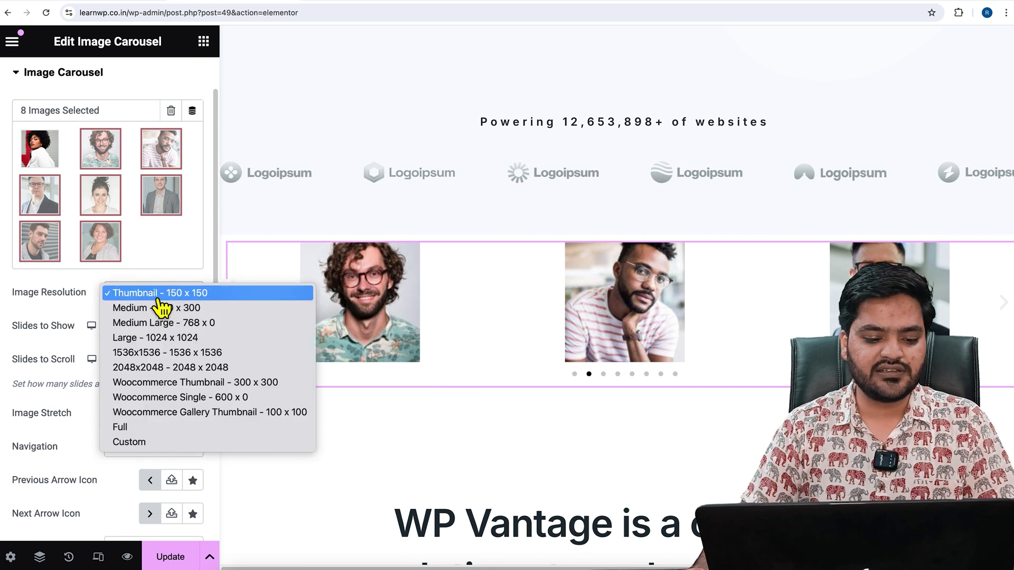
left_click(140, 428)
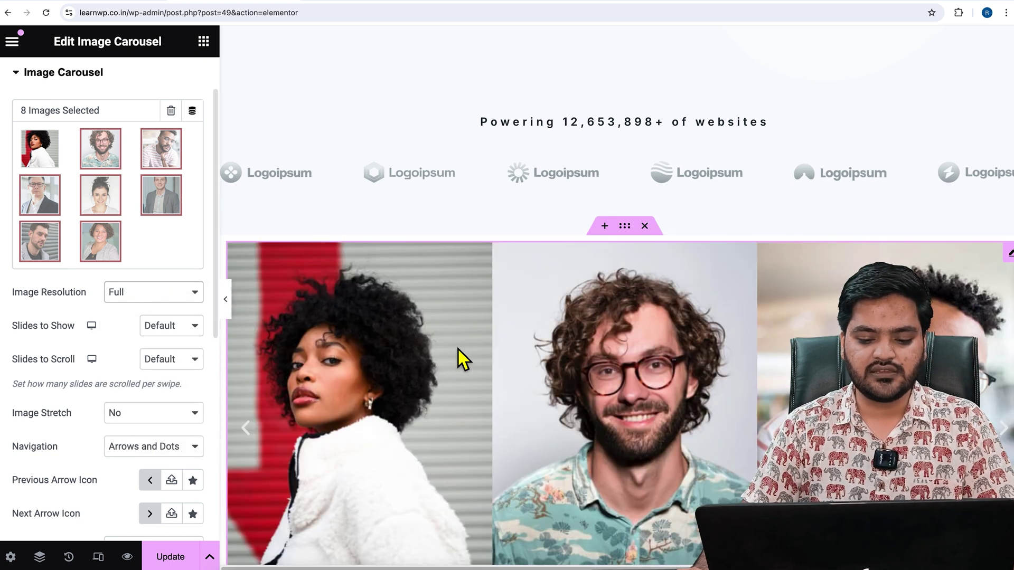
scroll(458, 349, "down", 2)
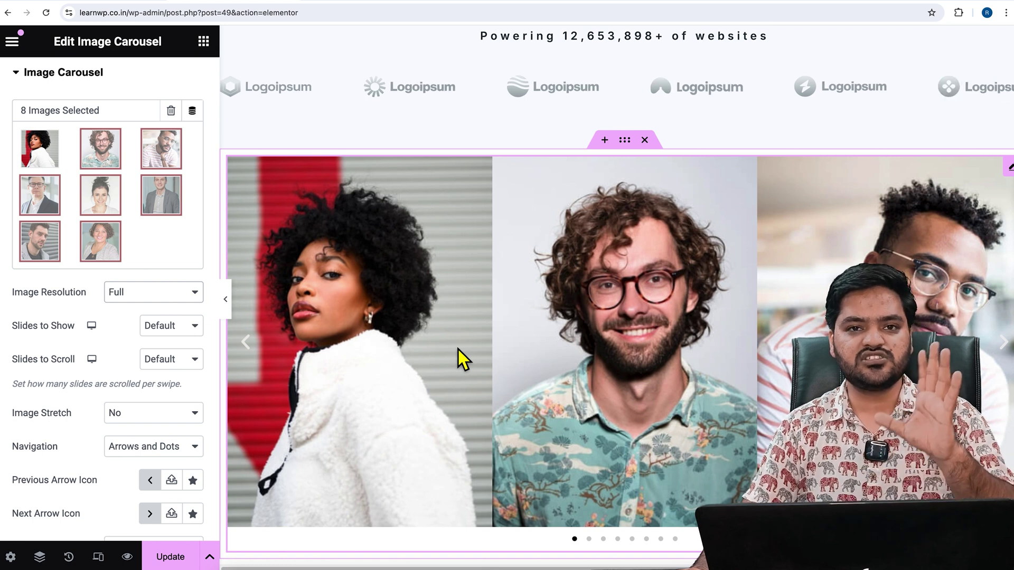
left_click(160, 296)
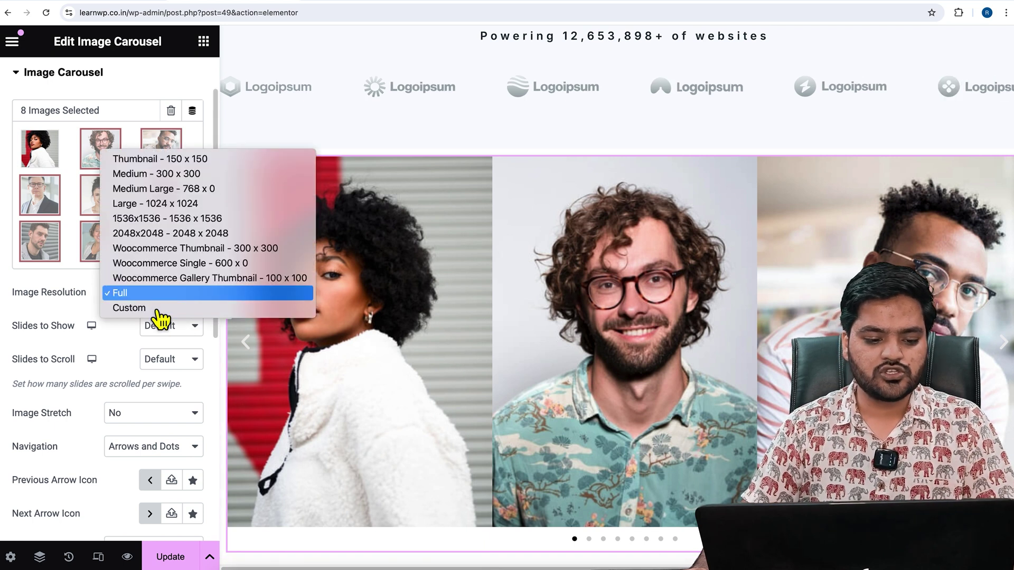
left_click(158, 308)
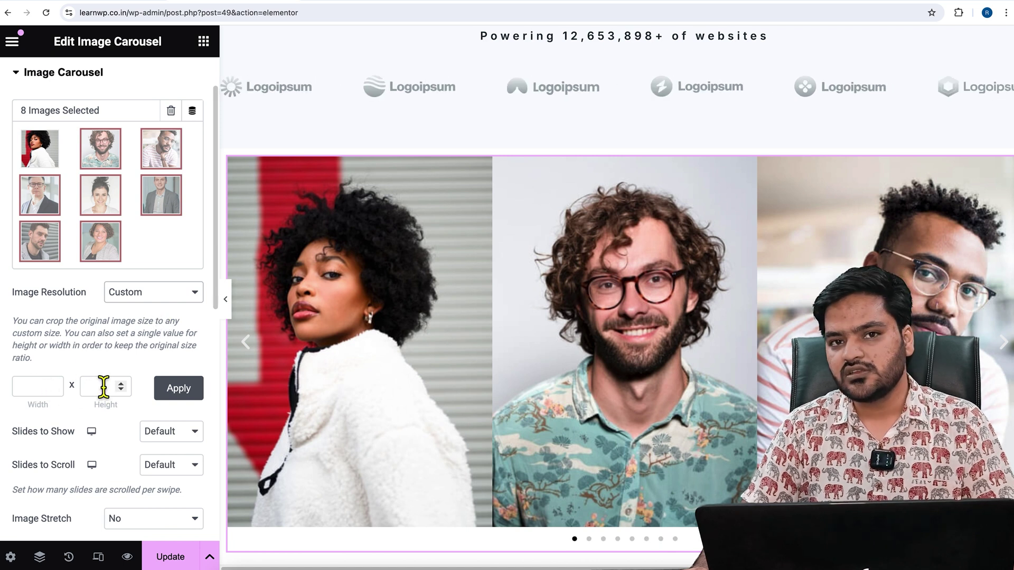
left_click(151, 299)
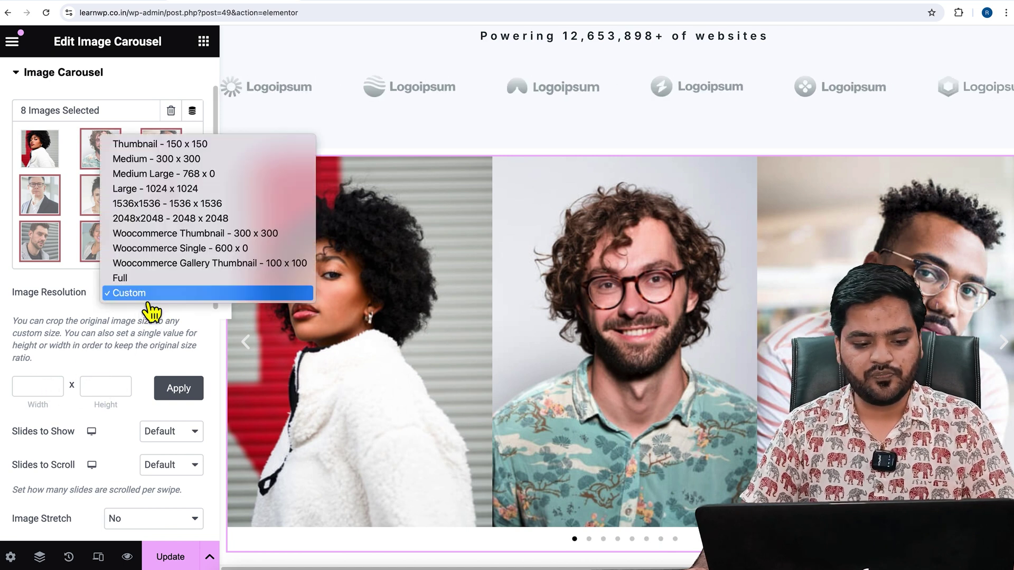
left_click(168, 179)
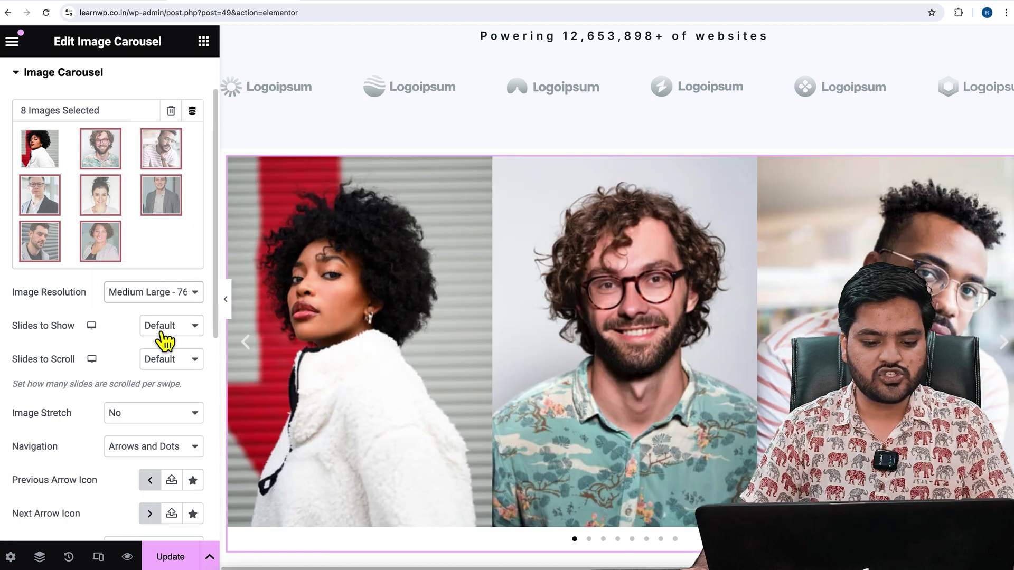
left_click(170, 294)
left_click(191, 310)
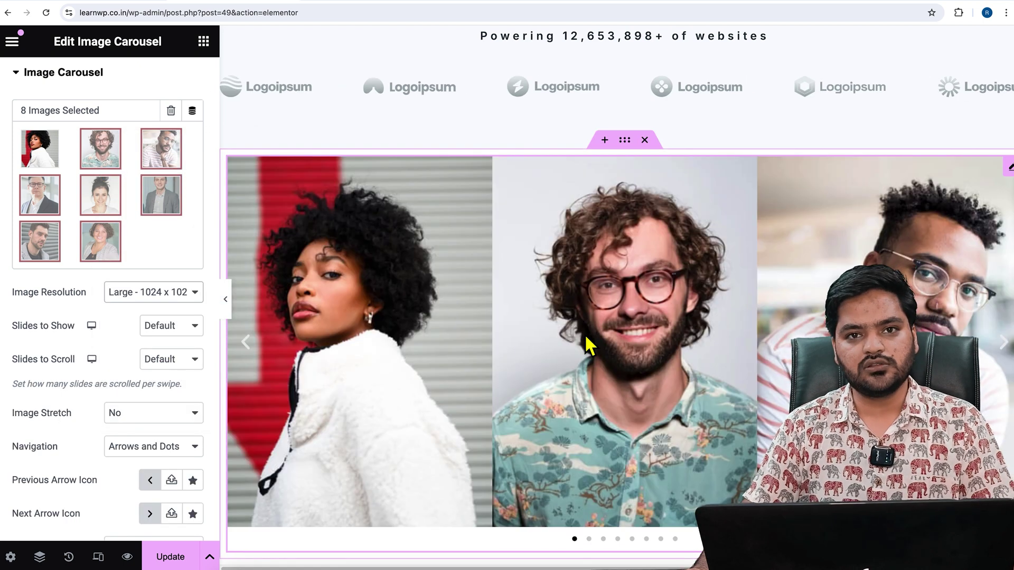
scroll(384, 339, "down", 1)
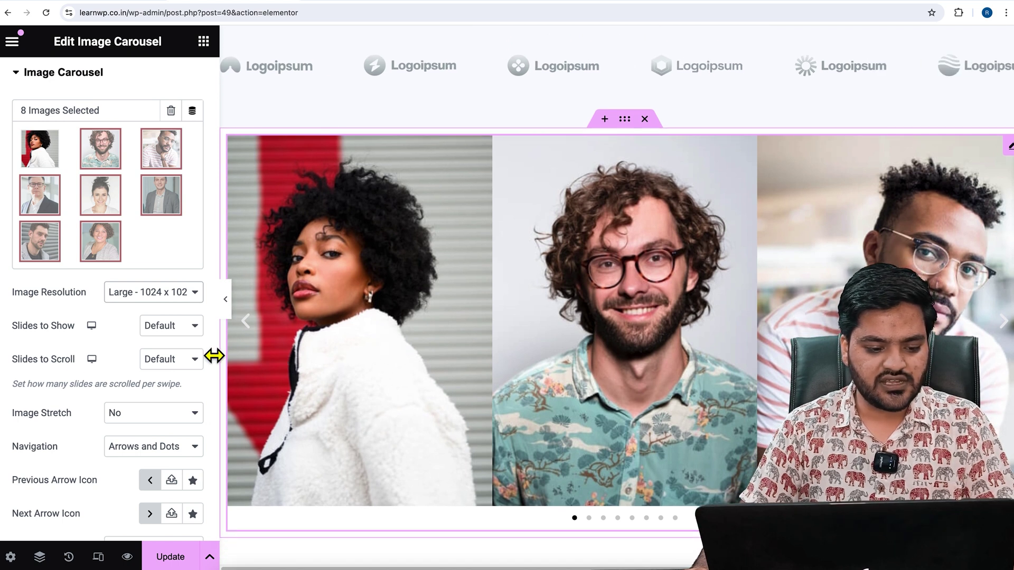
Step: Set Slides to Show to 3 after trying 4, 5 and 2
left_click(195, 333)
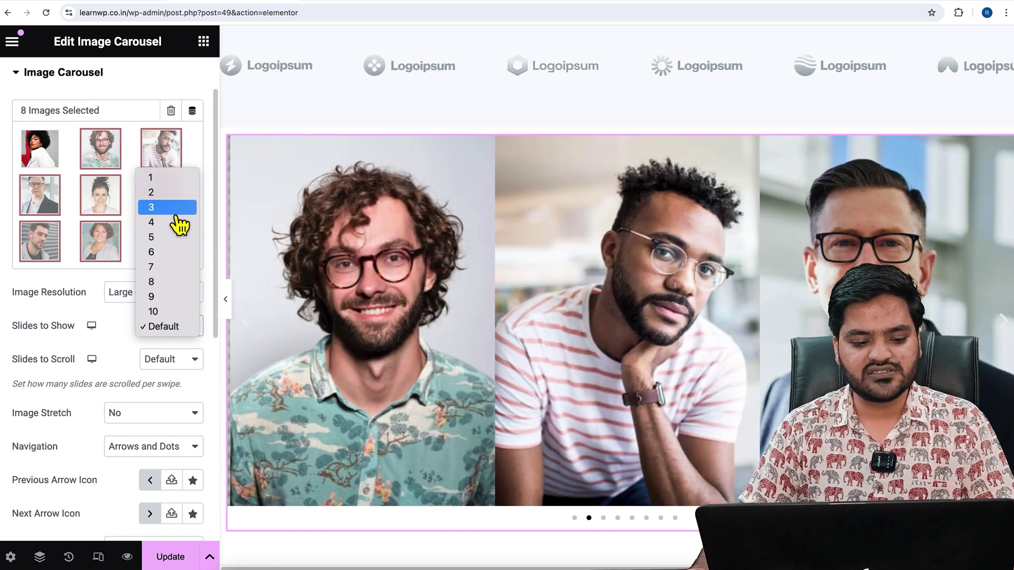
left_click(175, 222)
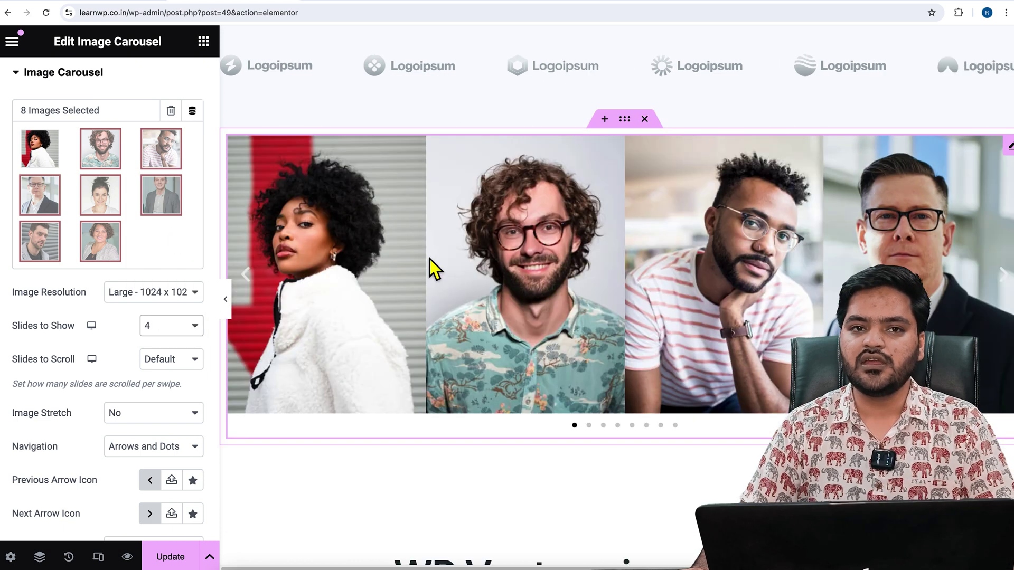
left_click(181, 329)
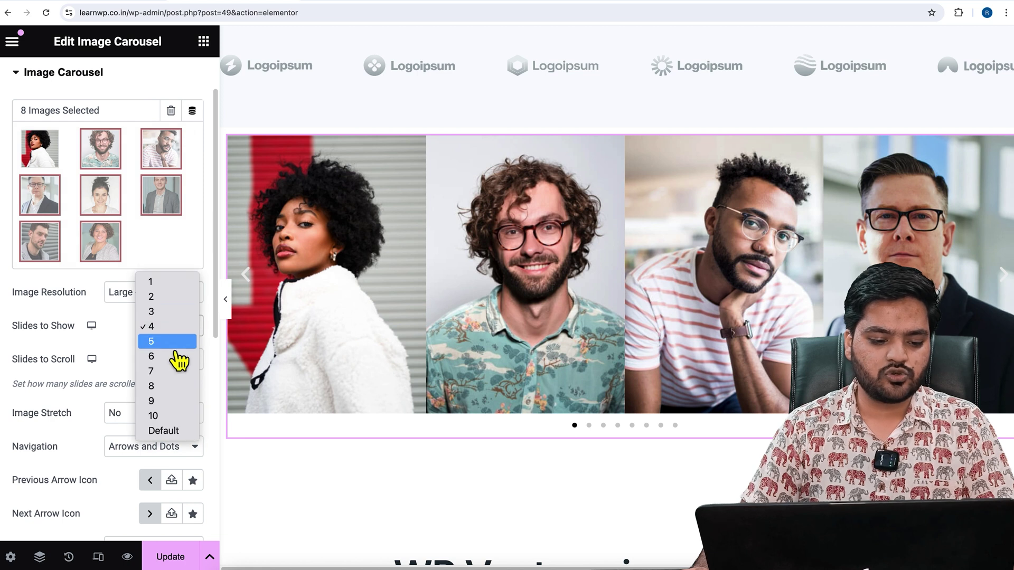
left_click(182, 340)
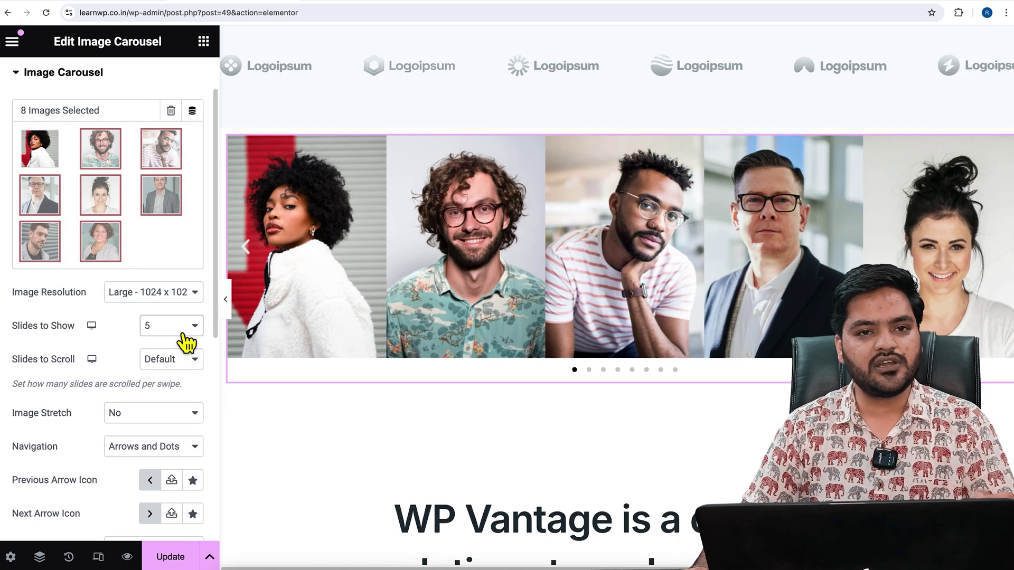
left_click(183, 336)
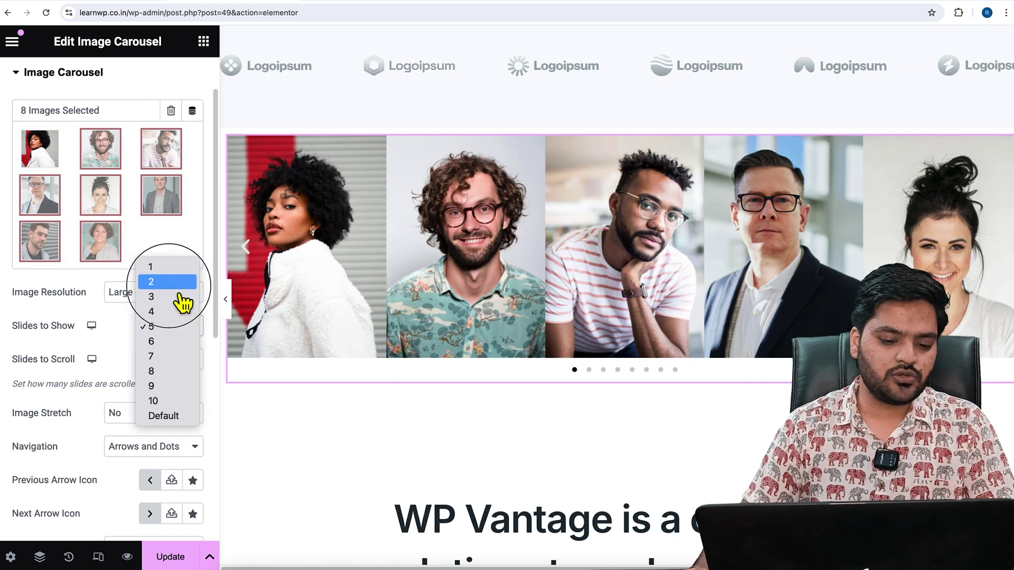
left_click(398, 333)
key("2")
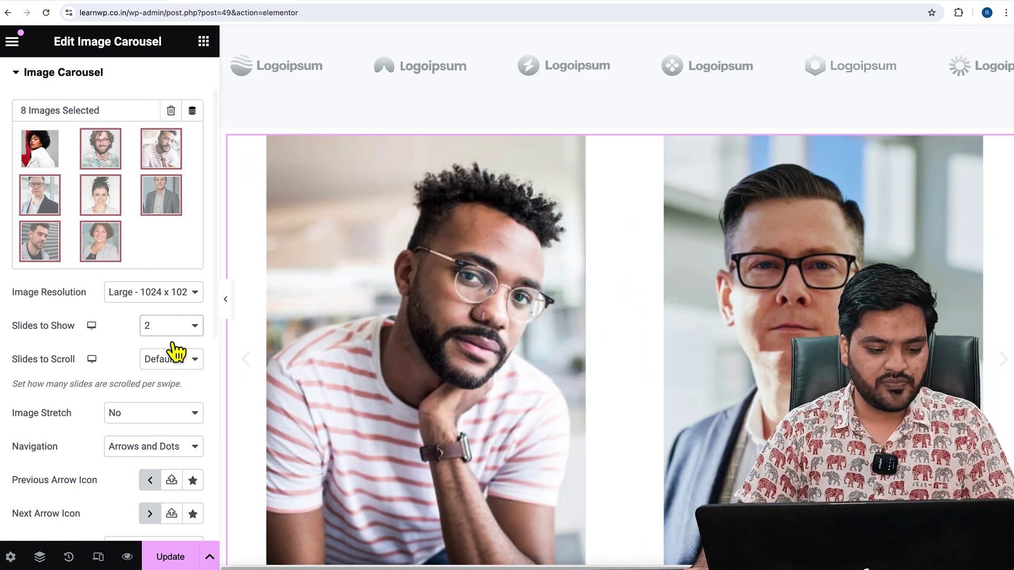
left_click(178, 326)
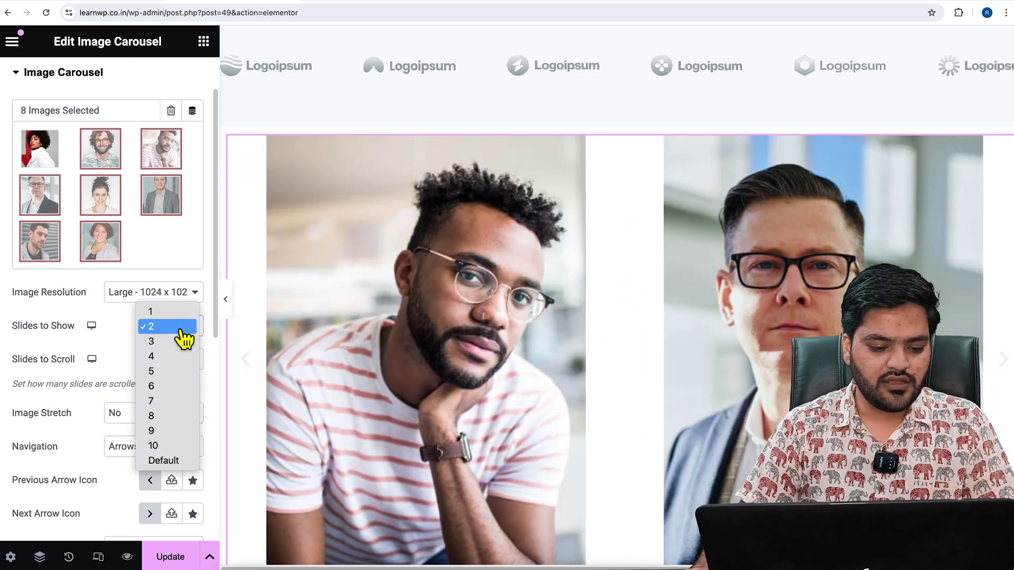
left_click(175, 345)
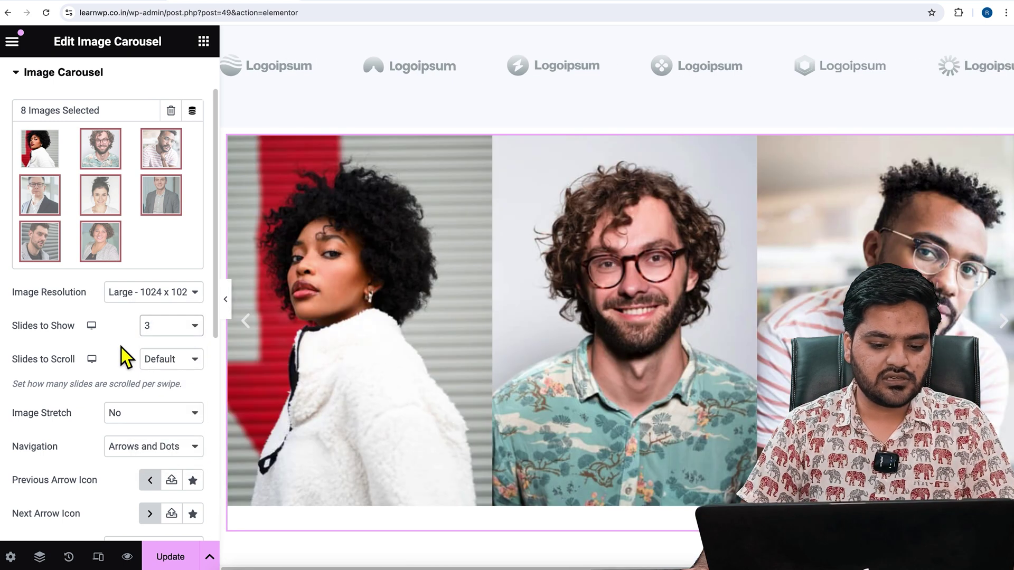
scroll(123, 344, "down", 1)
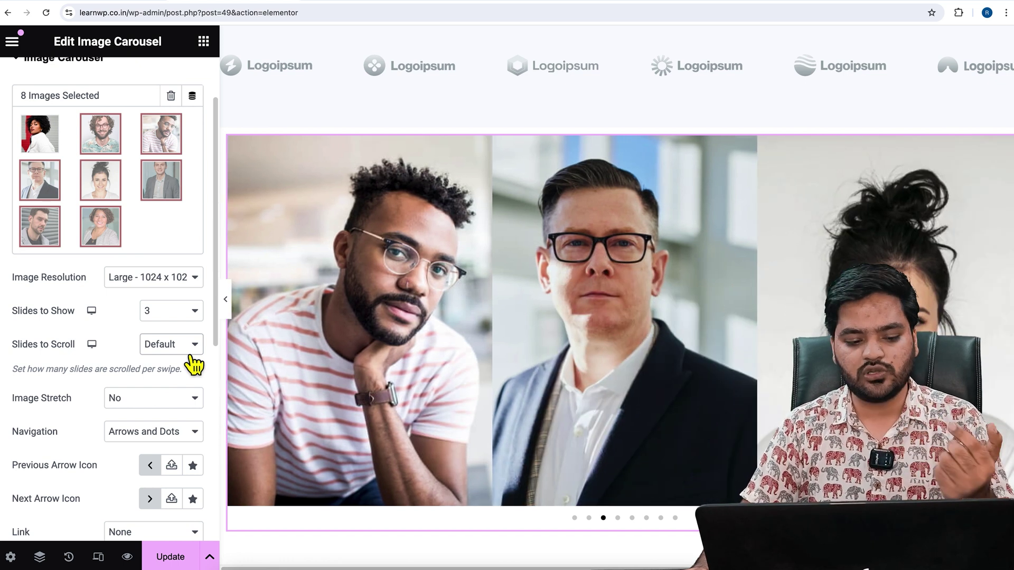
Step: Set Slides to Scroll to 1 after briefly trying 2
left_click(190, 353)
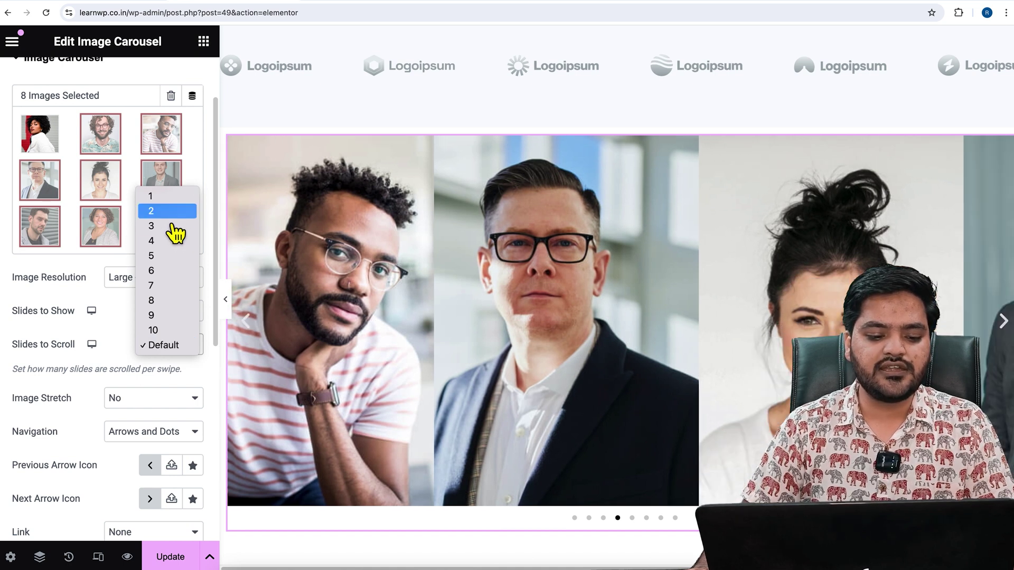
left_click(171, 218)
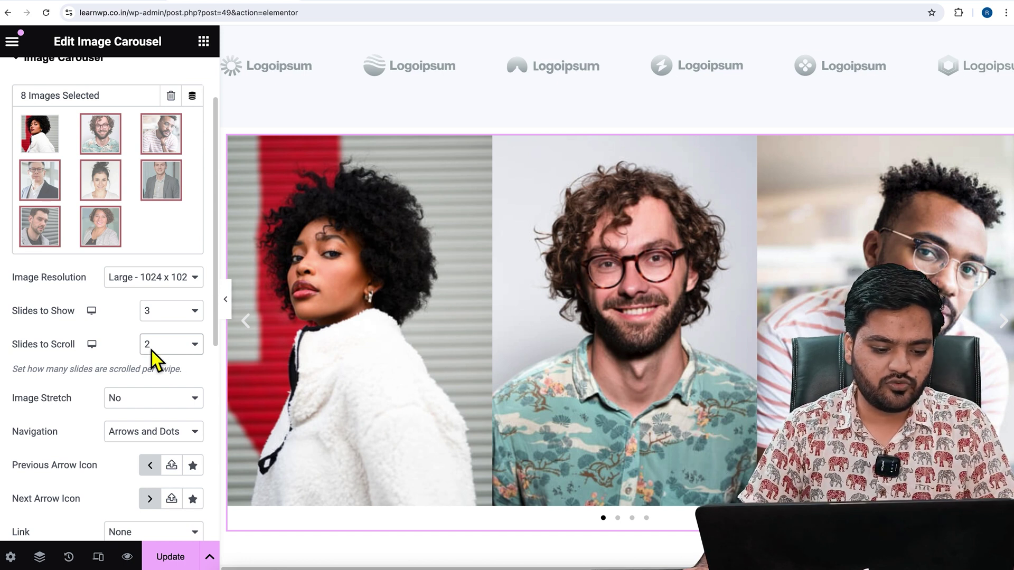
left_click(170, 348)
left_click(158, 330)
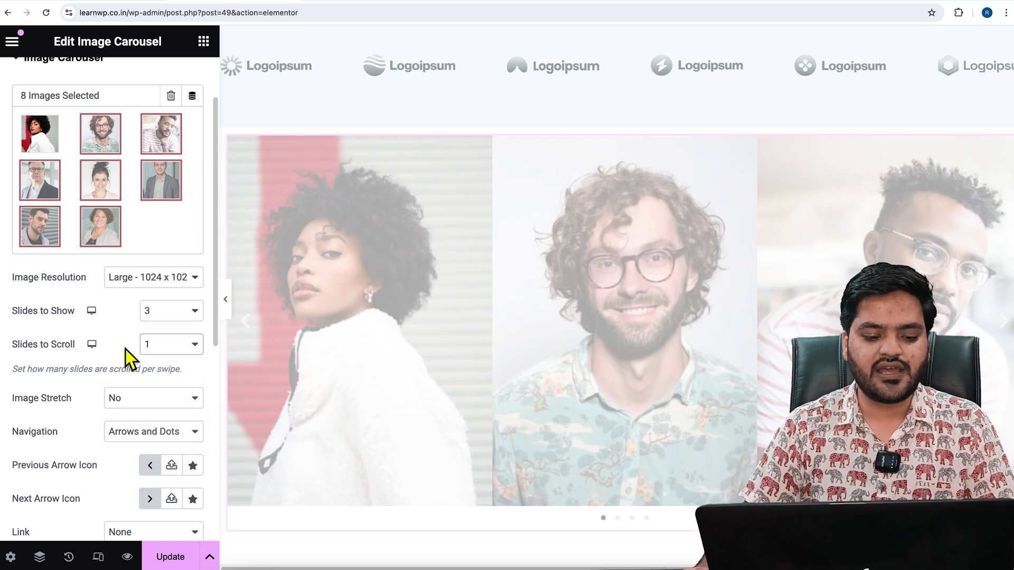
scroll(130, 360, "down", 2)
Step: Try Image Stretch set to Yes, then return it to No
left_click(168, 309)
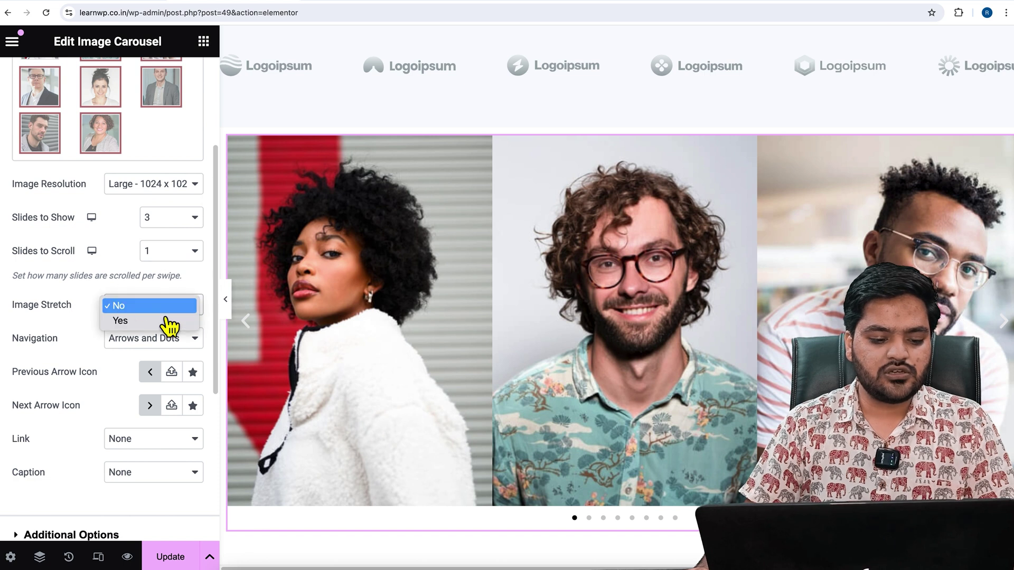
left_click(135, 323)
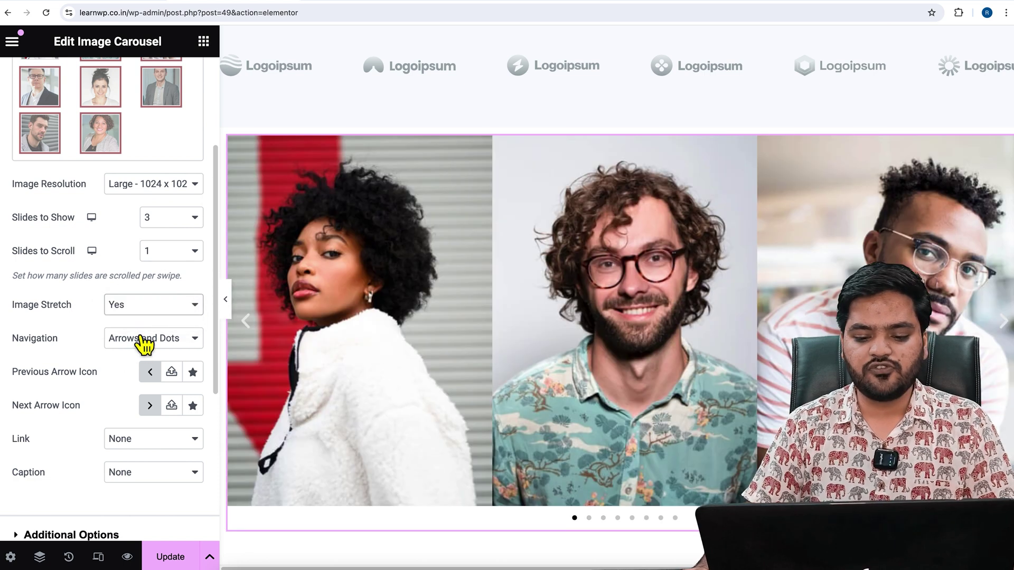
left_click(163, 317)
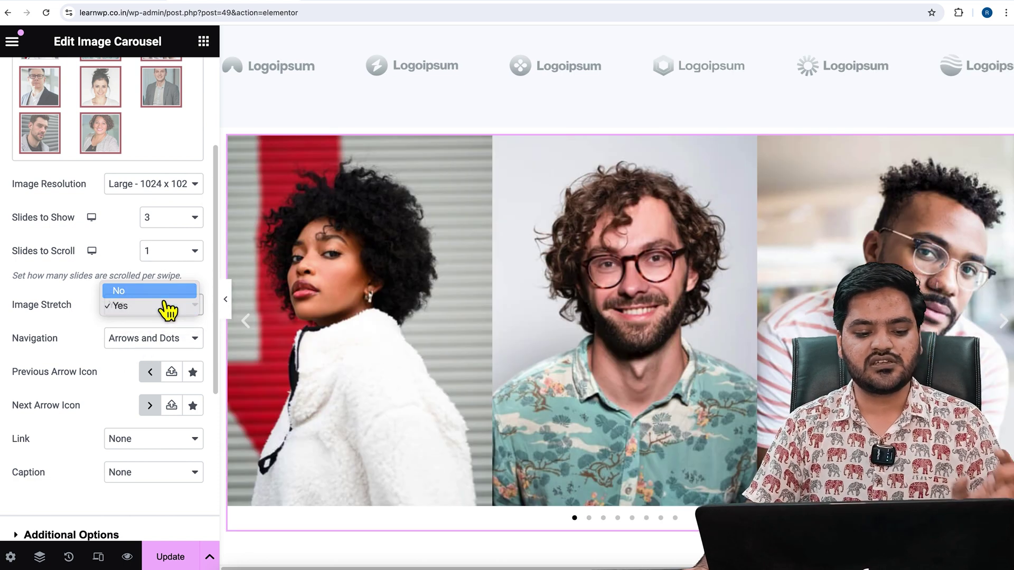
left_click(161, 295)
Step: Set the carousel's Navigation to None, removing the arrows and dots
scroll(103, 337, "down", 1)
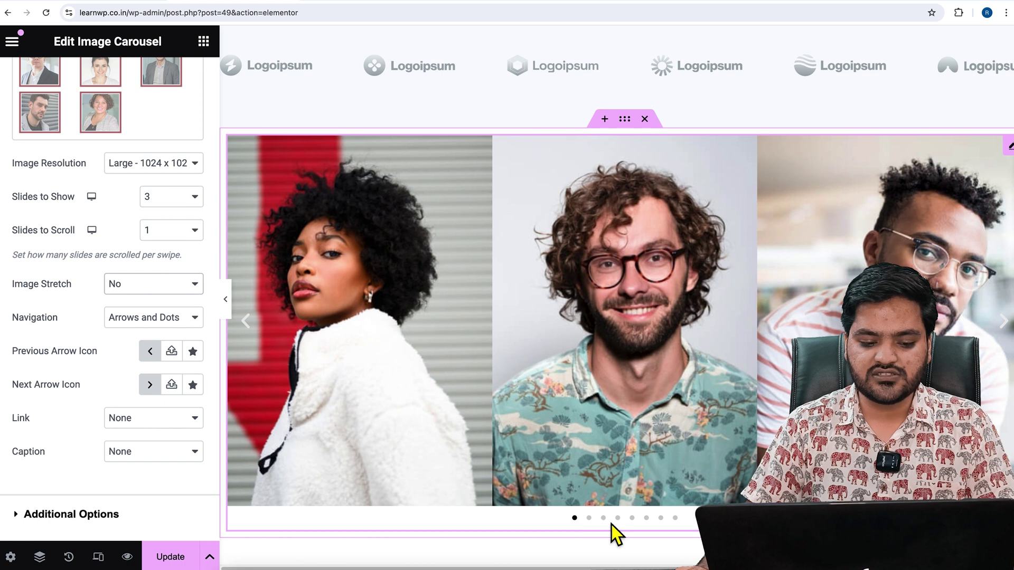
left_click(183, 324)
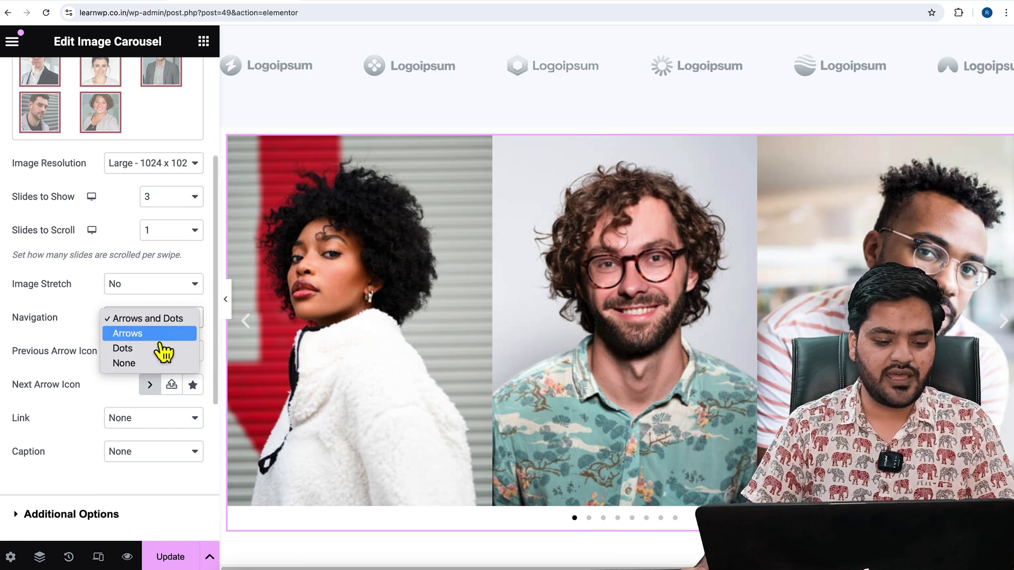
key("Escape")
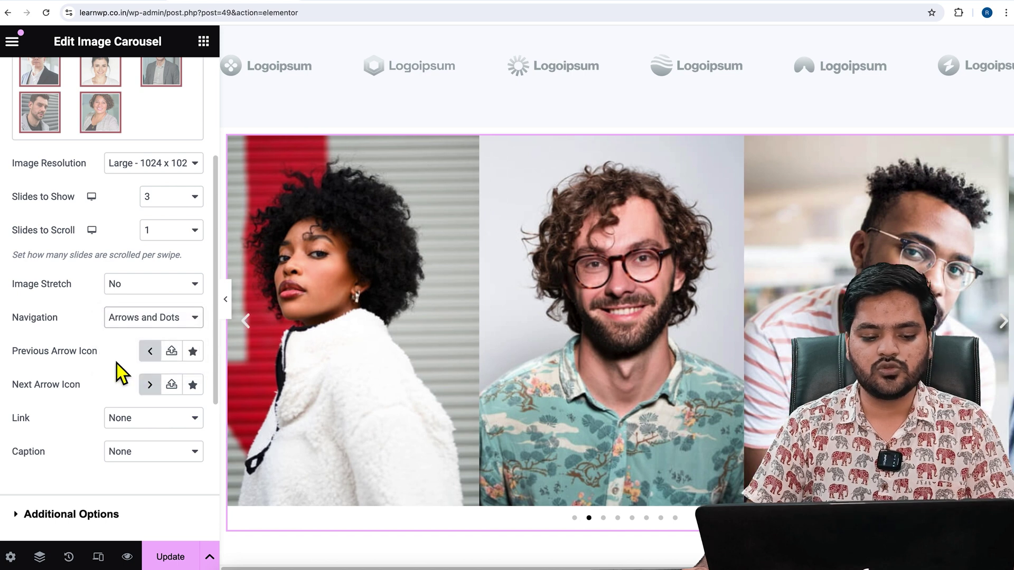
left_click(117, 363)
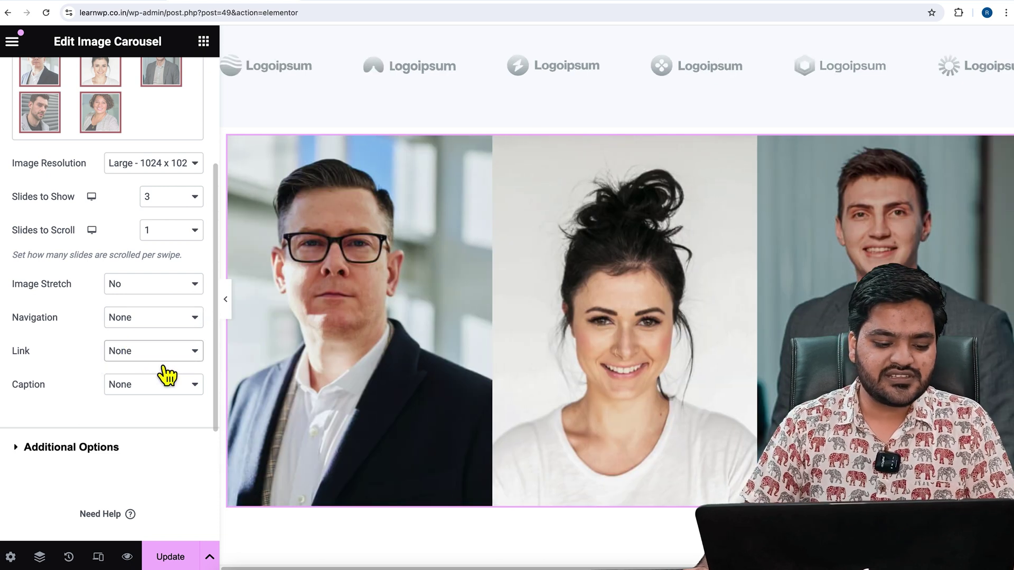
Step: Link each portrait to its Media File after trying Custom URL, leaving Lightbox at Default
left_click(167, 357)
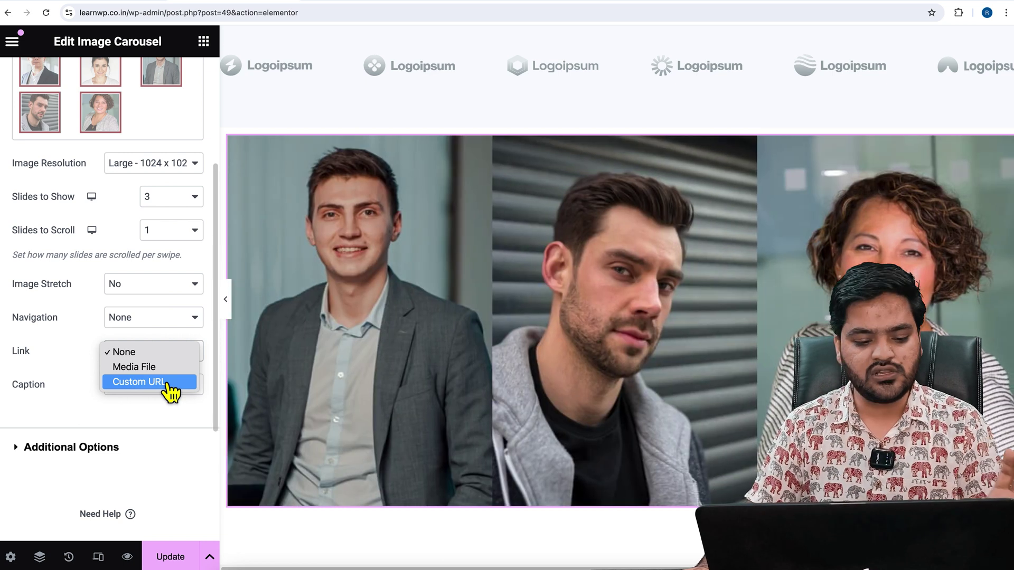
left_click(168, 385)
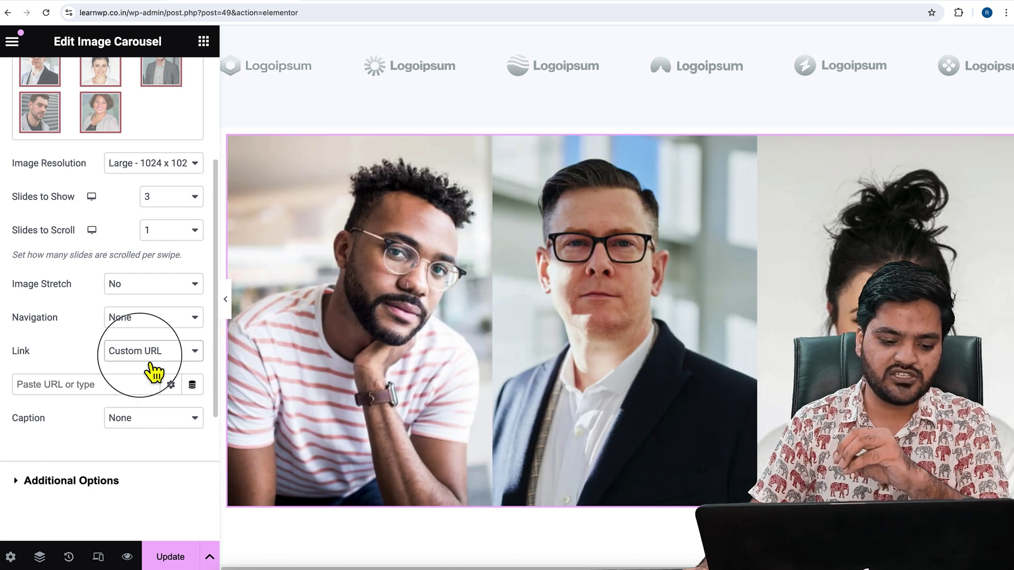
left_click(156, 355)
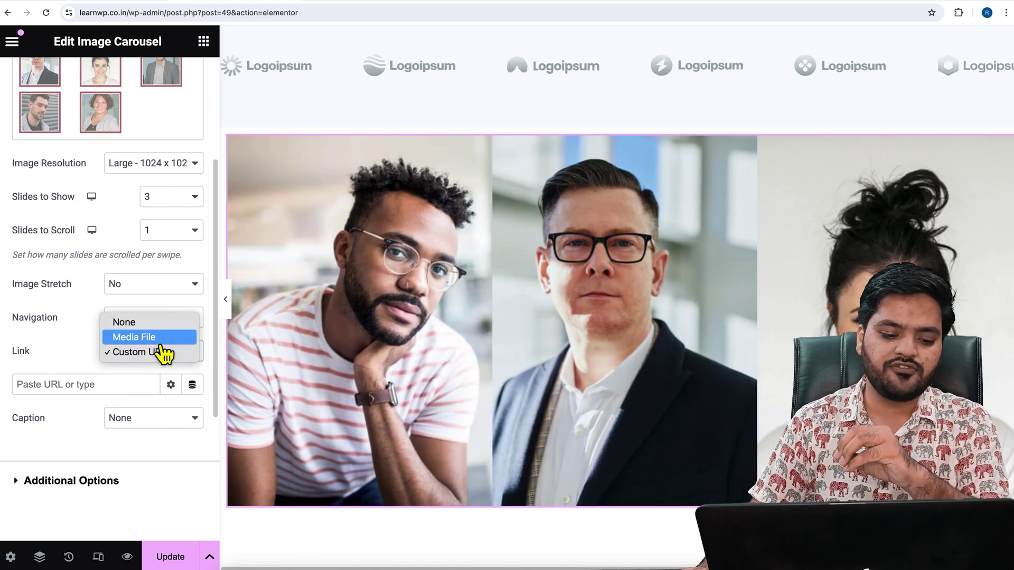
left_click(137, 338)
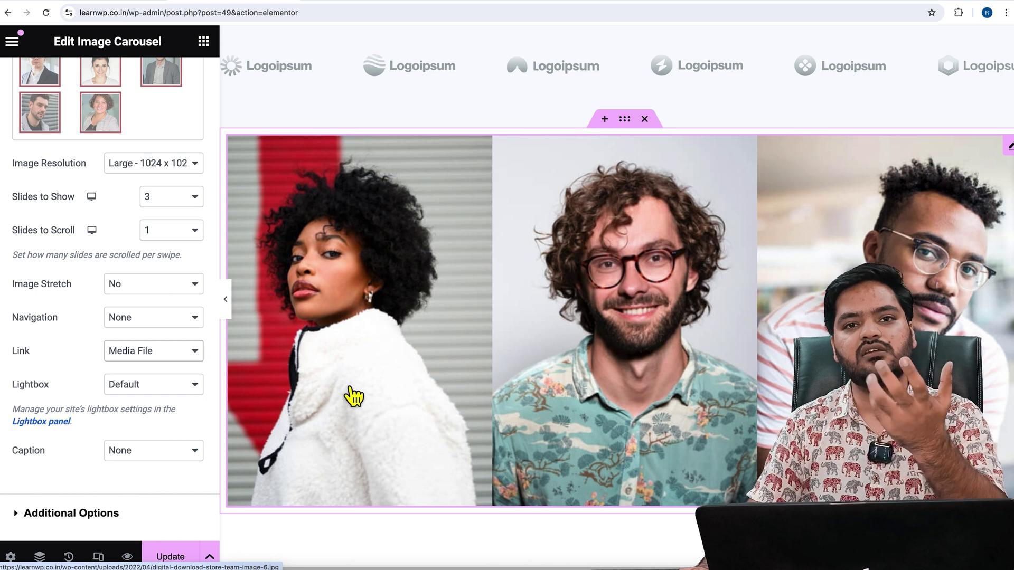
left_click(182, 391)
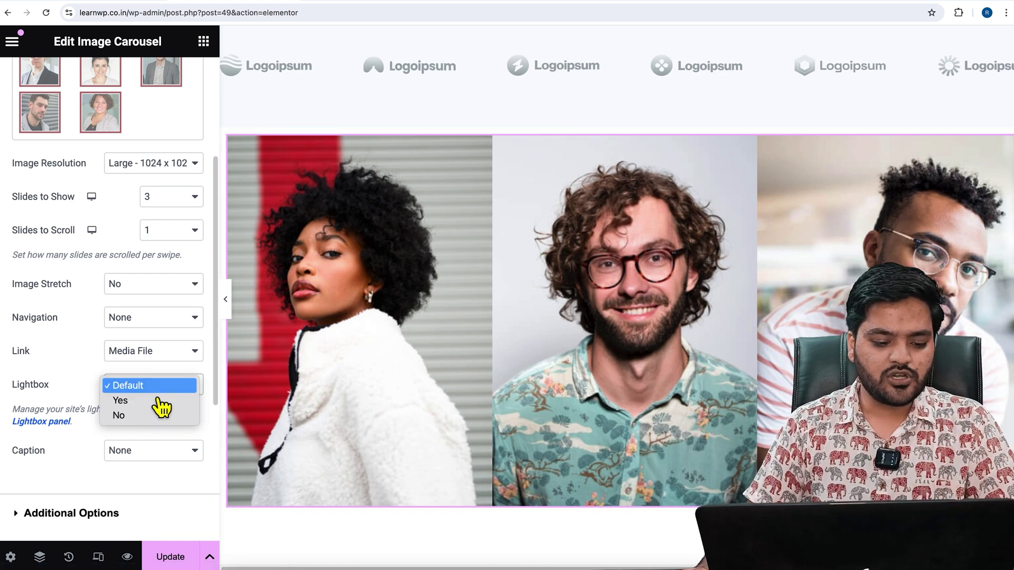
left_click(98, 405)
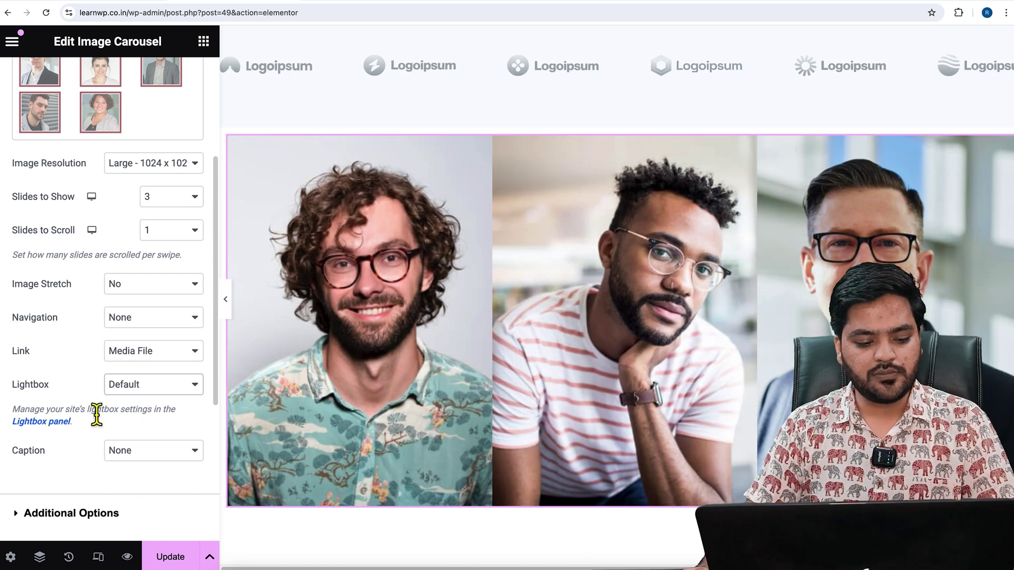
scroll(69, 468, "down", 1)
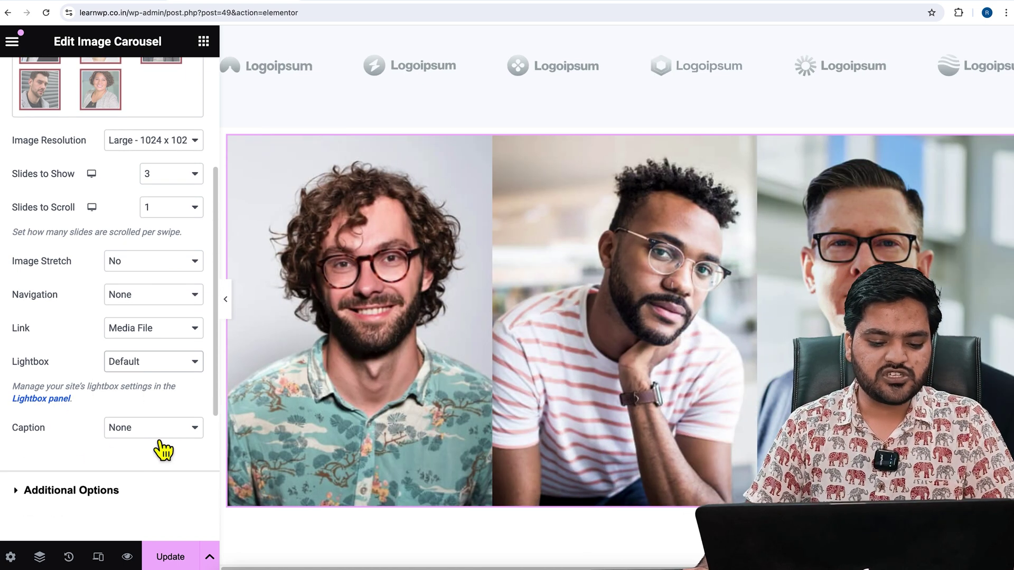
Step: Set Caption to Title after trying Caption and Description, then expand Additional Options
left_click(162, 437)
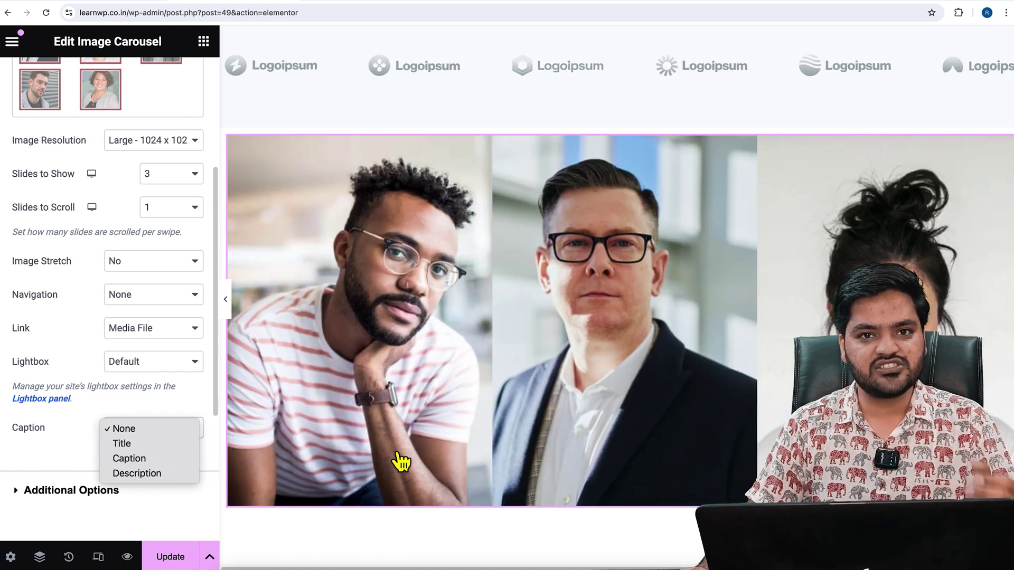
left_click(143, 453)
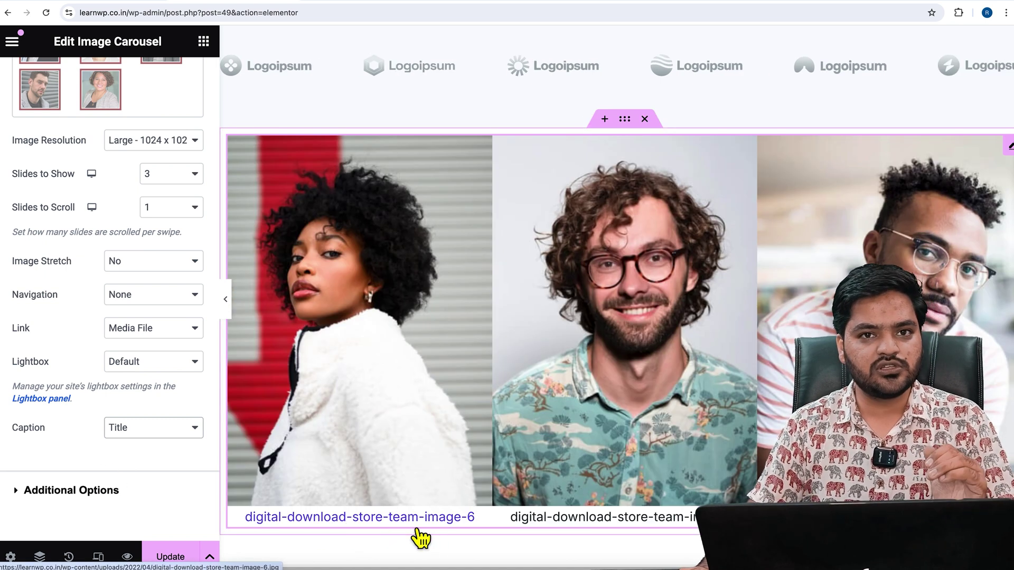
left_click(182, 429)
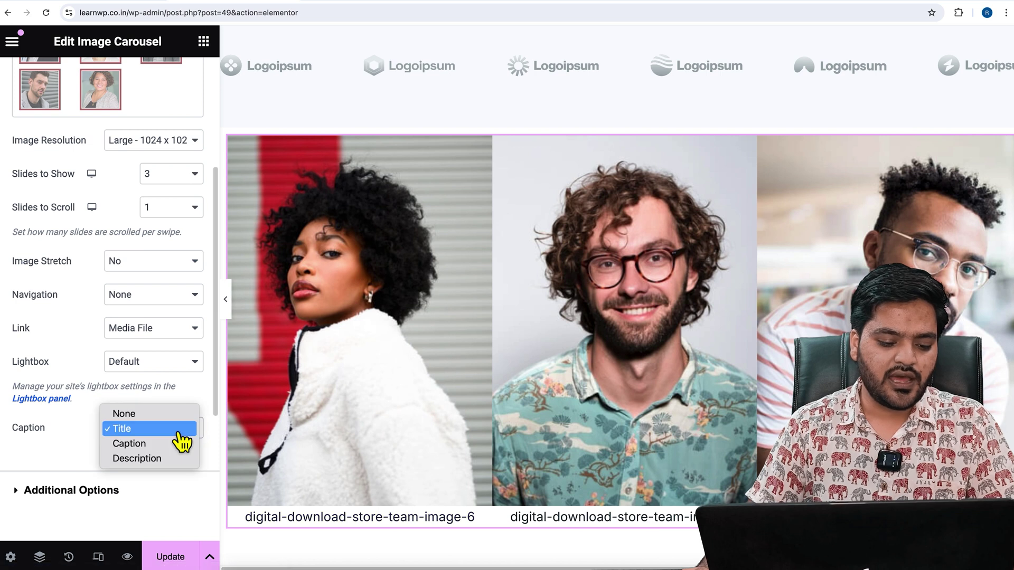
left_click(161, 457)
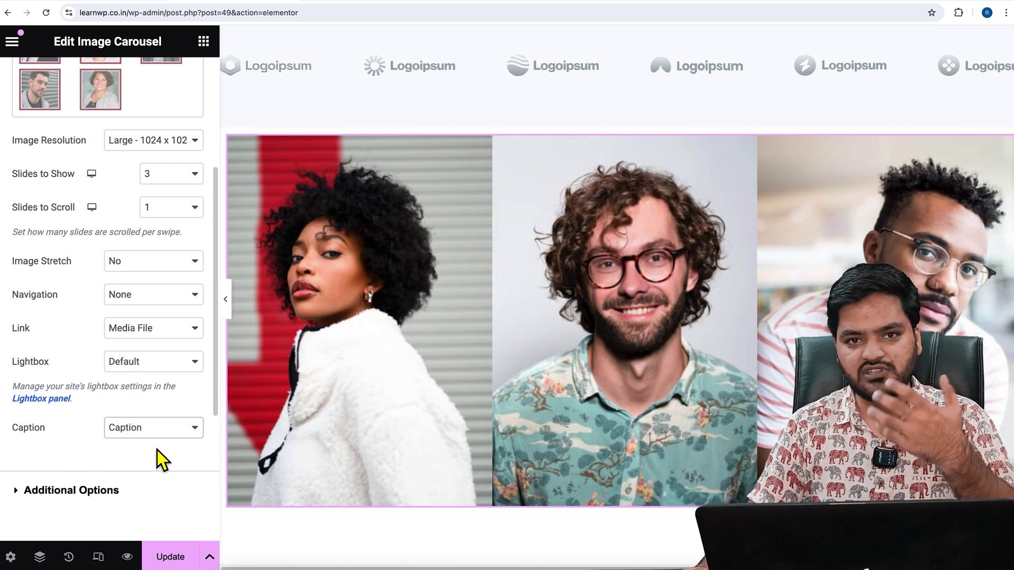
left_click(175, 430)
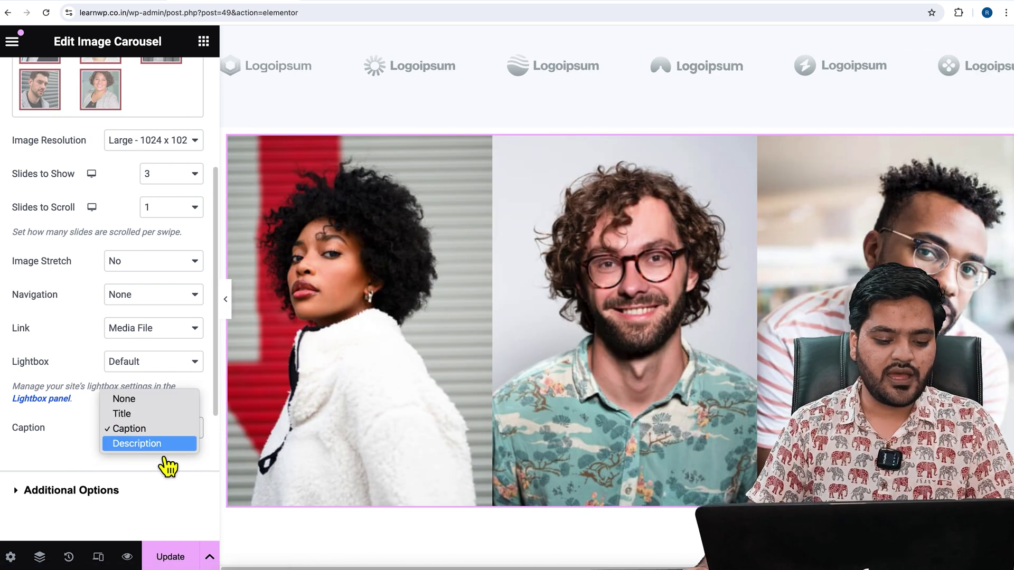
left_click(164, 456)
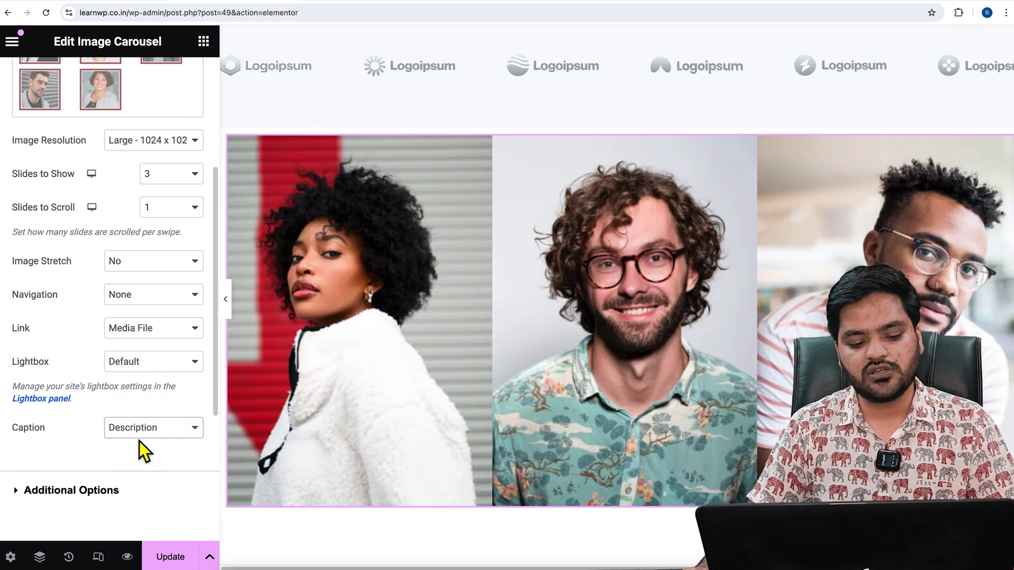
left_click(153, 430)
left_click(168, 400)
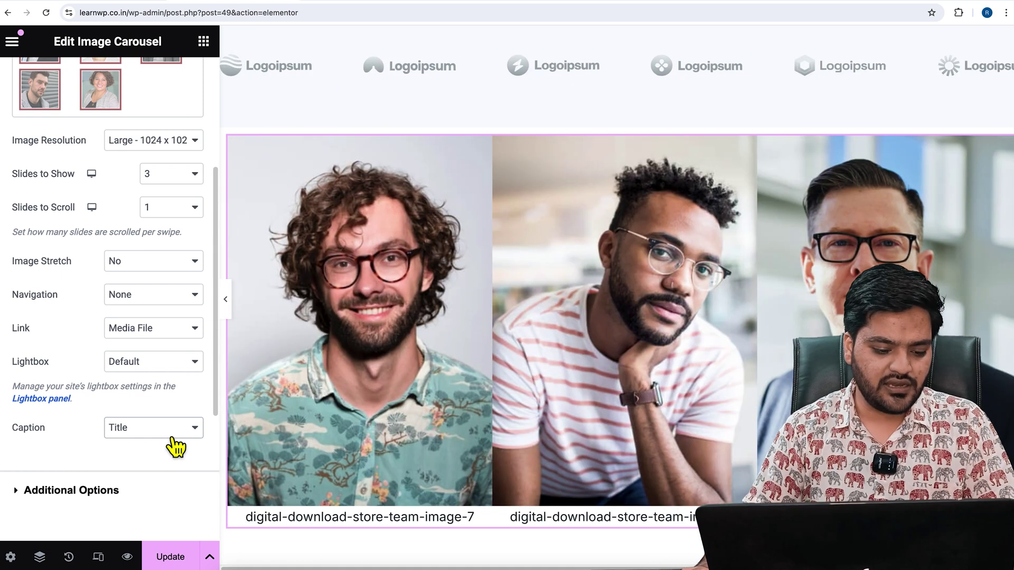
scroll(172, 445, "down", 1)
left_click(72, 468)
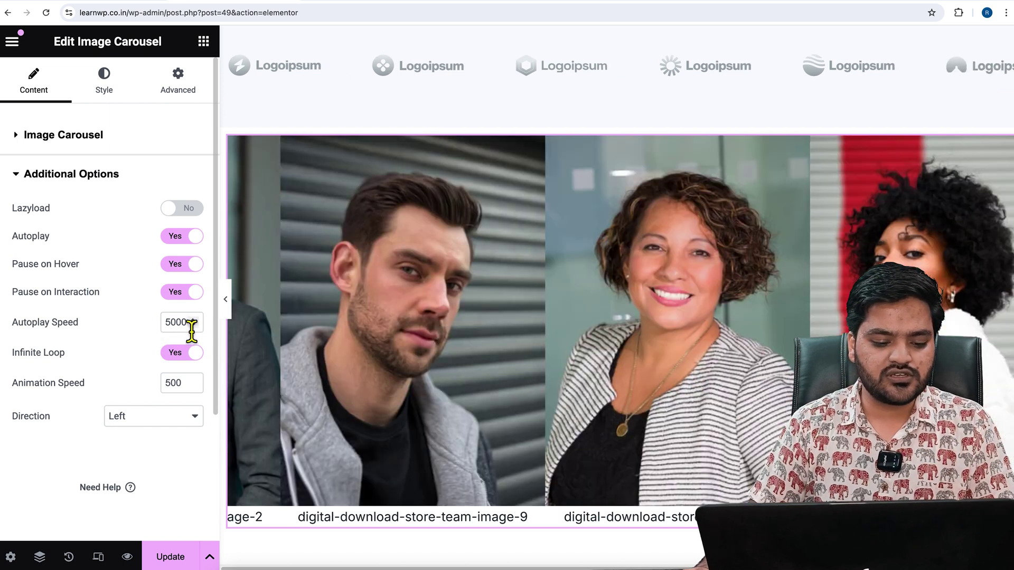
Step: Change the carousel's Autoplay Speed from 5000 to 1000 ms
left_click_drag(191, 323, 150, 327)
type("1000")
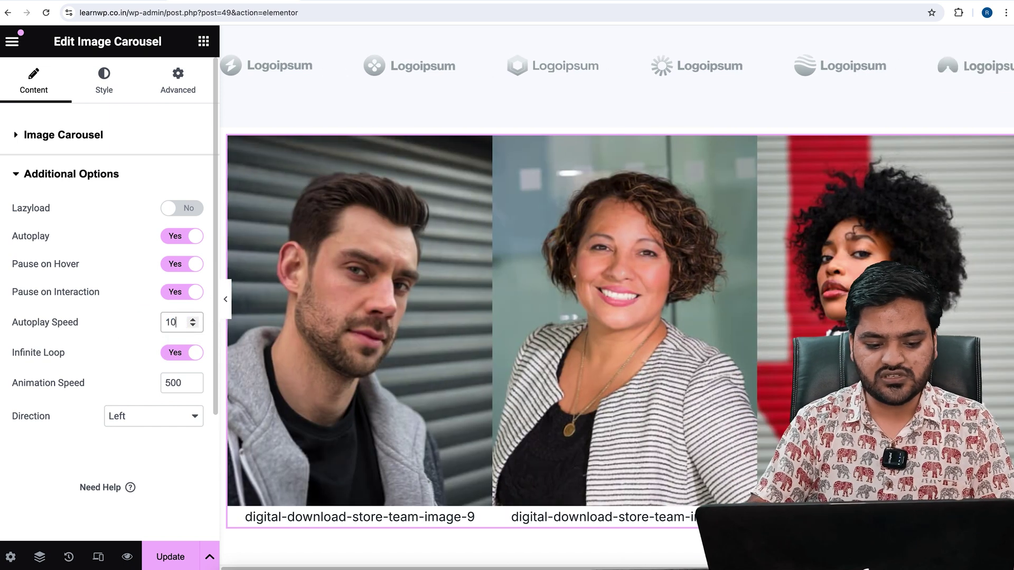
left_click(126, 340)
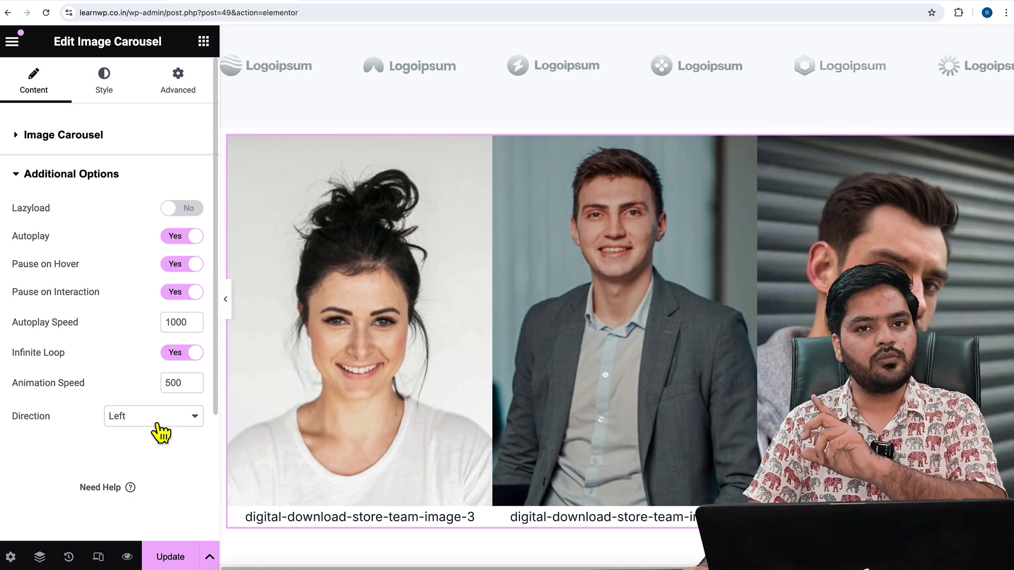
Step: Try slide Direction Right, then set it back to Left
left_click(161, 417)
left_click(160, 431)
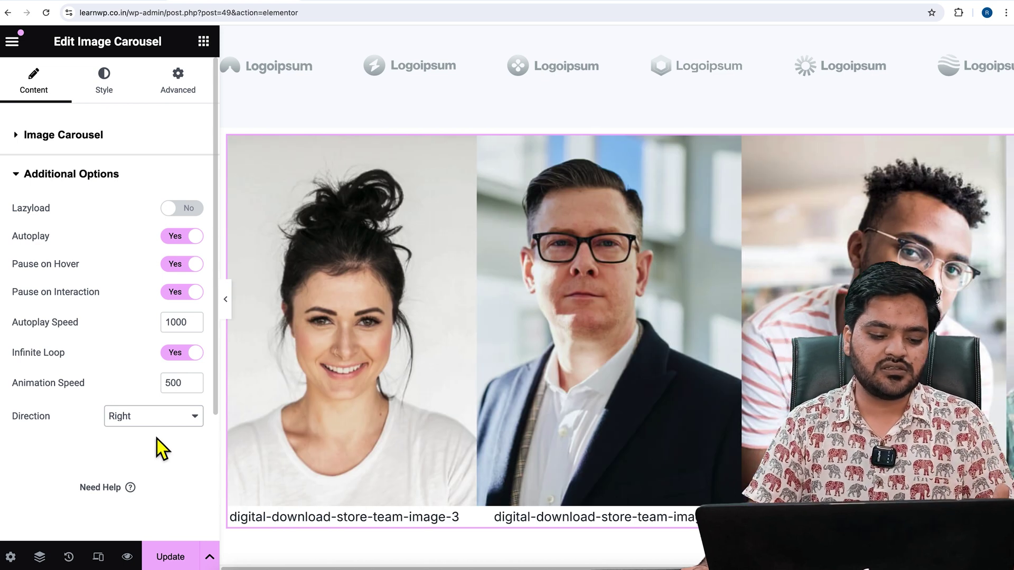
left_click(165, 418)
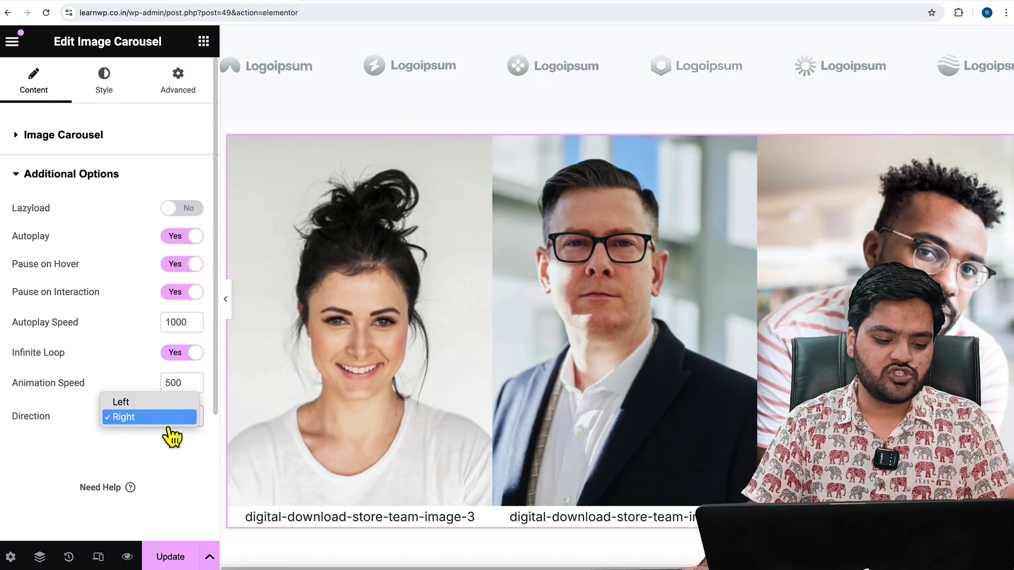
left_click(158, 403)
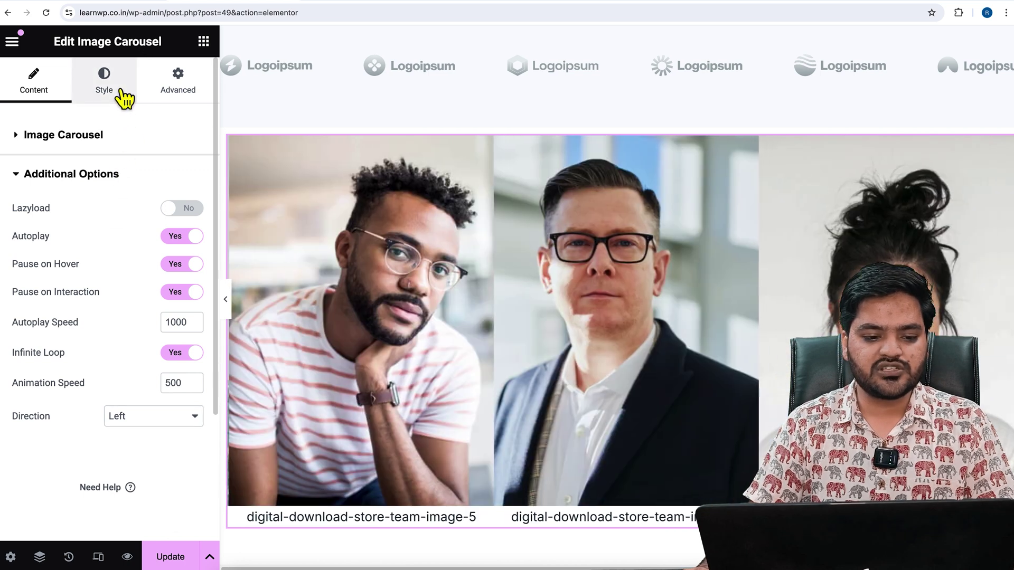
left_click(125, 96)
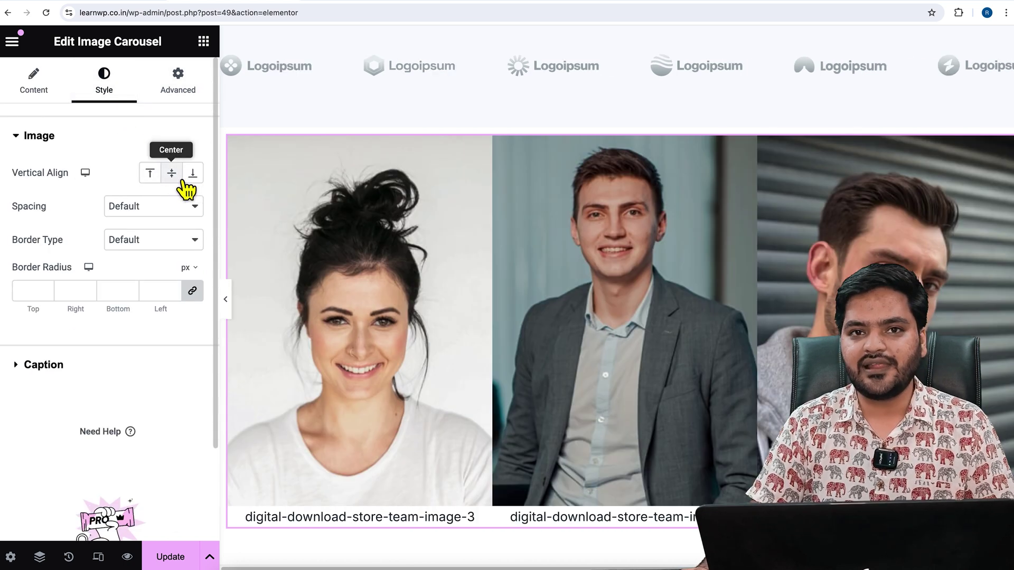
Step: Switch Image Spacing to custom and widen the gap between portraits
left_click(160, 213)
left_click(161, 227)
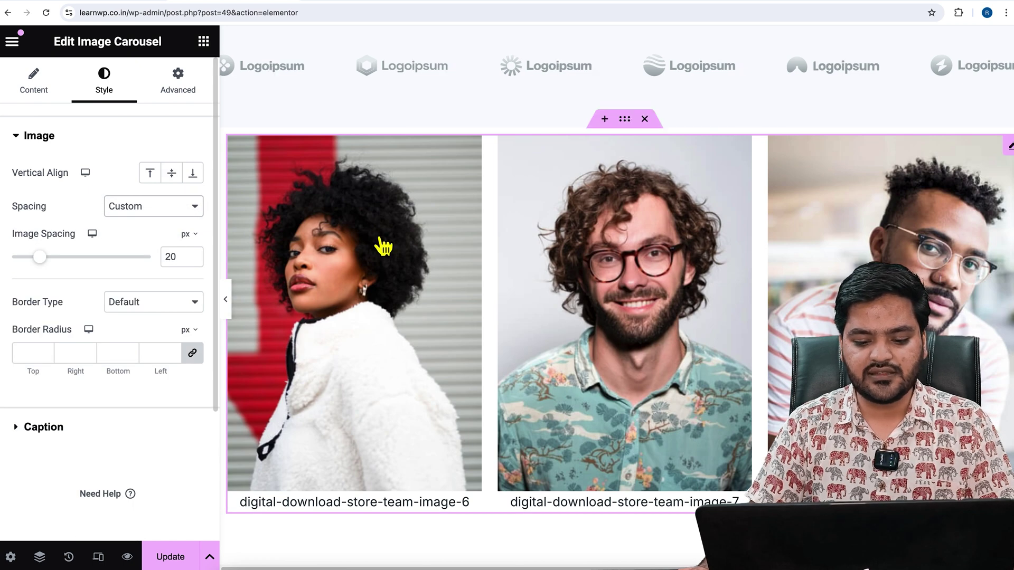
left_click_drag(50, 272, 74, 273)
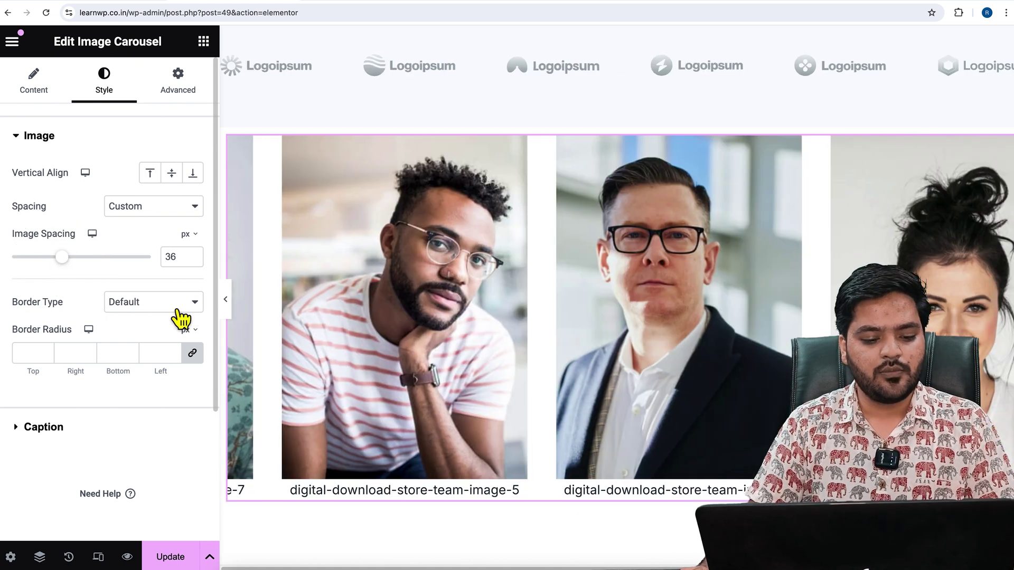
Step: Give the images a solid border 1 px wide on all sides
left_click(181, 305)
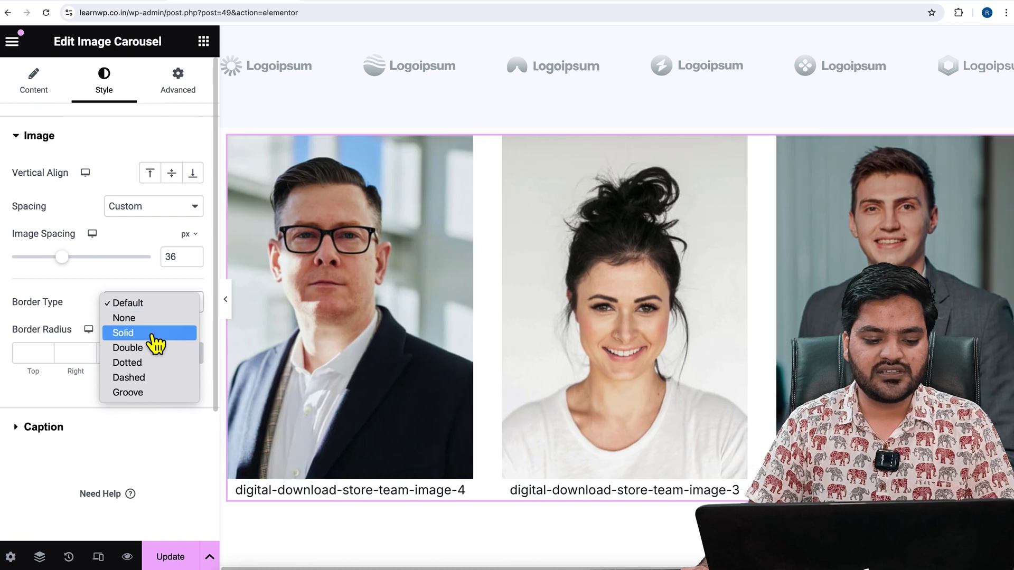
left_click(153, 337)
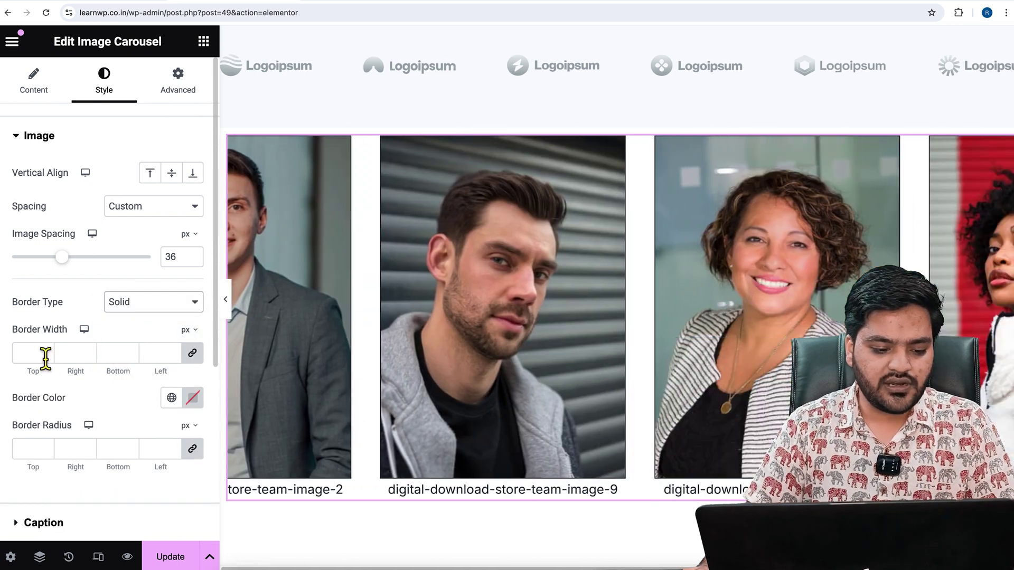
left_click(46, 353)
type("5")
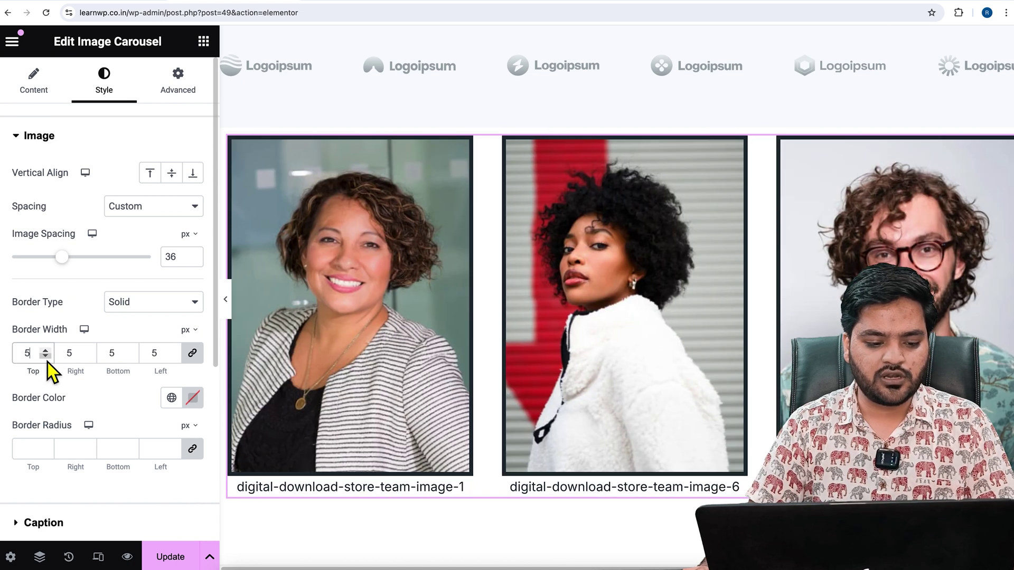
key("Down")
key("Down")
key("Down")
key("Down")
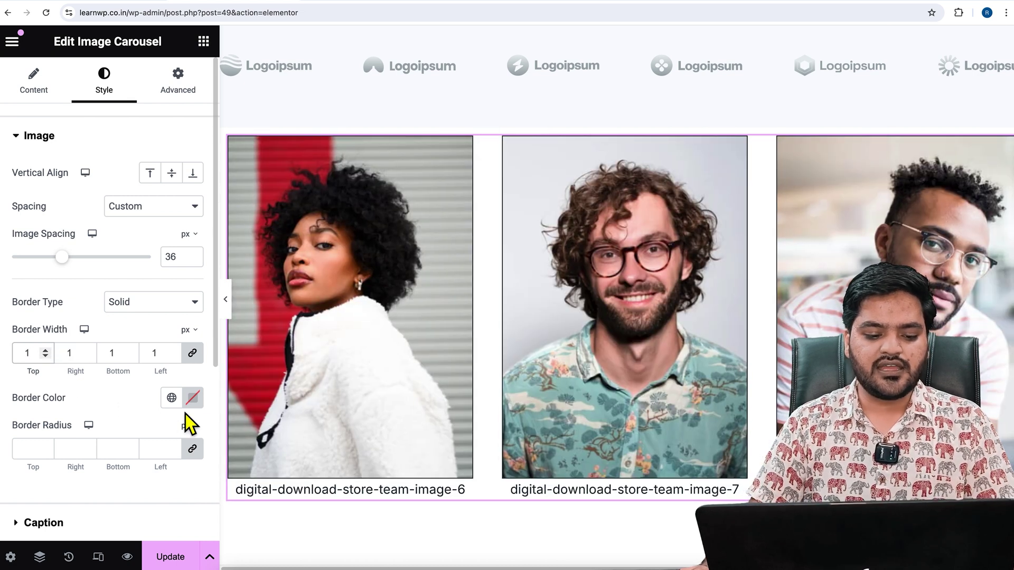
Step: Set the image border colour to bright green
left_click(192, 398)
left_click(170, 249)
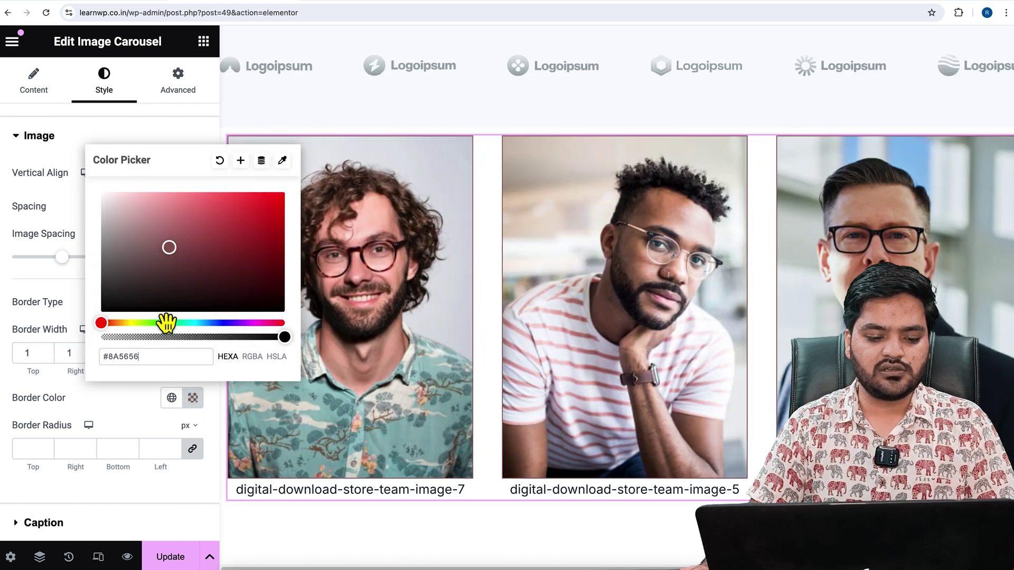
left_click(170, 322)
left_click(235, 244)
left_click(276, 204)
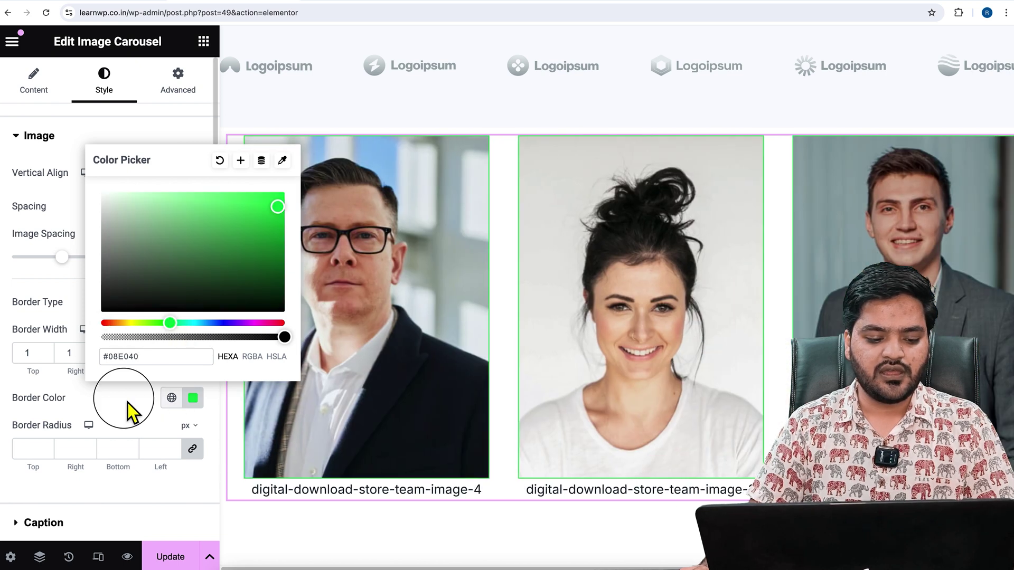
left_click(90, 458)
Step: Round the image corners with a 5 px border radius
left_click(41, 449)
key("Up")
key("Up")
key("Up")
key("Up")
key("Up")
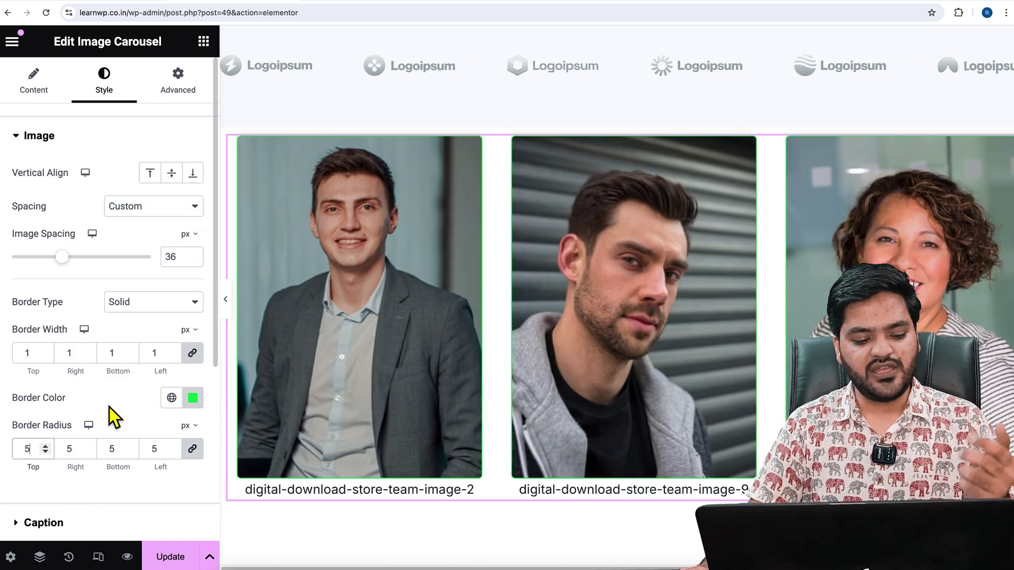
scroll(114, 412, "down", 2)
left_click(86, 425)
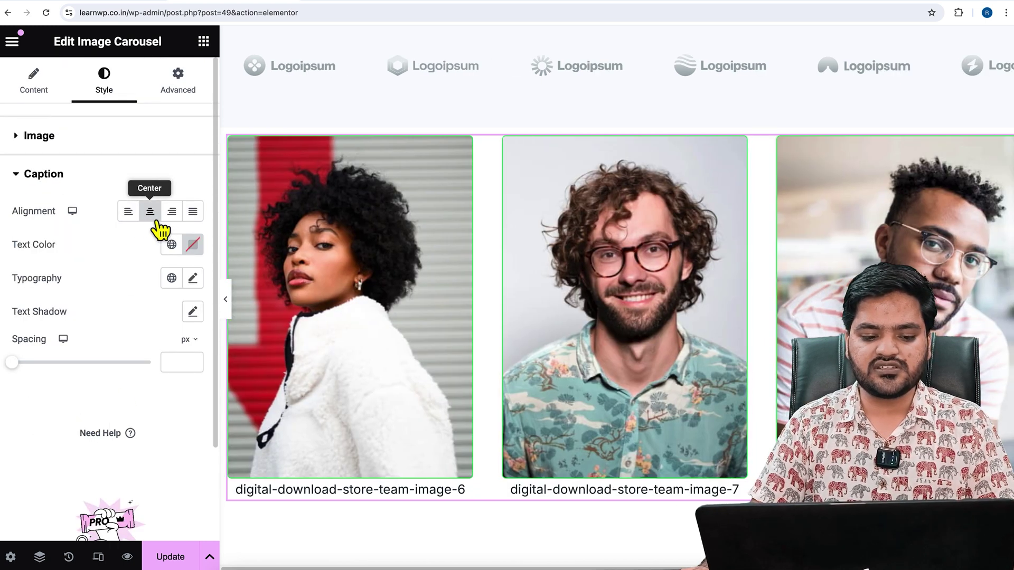
Step: Justify the captions and colour their text blue #173DD1
left_click(130, 212)
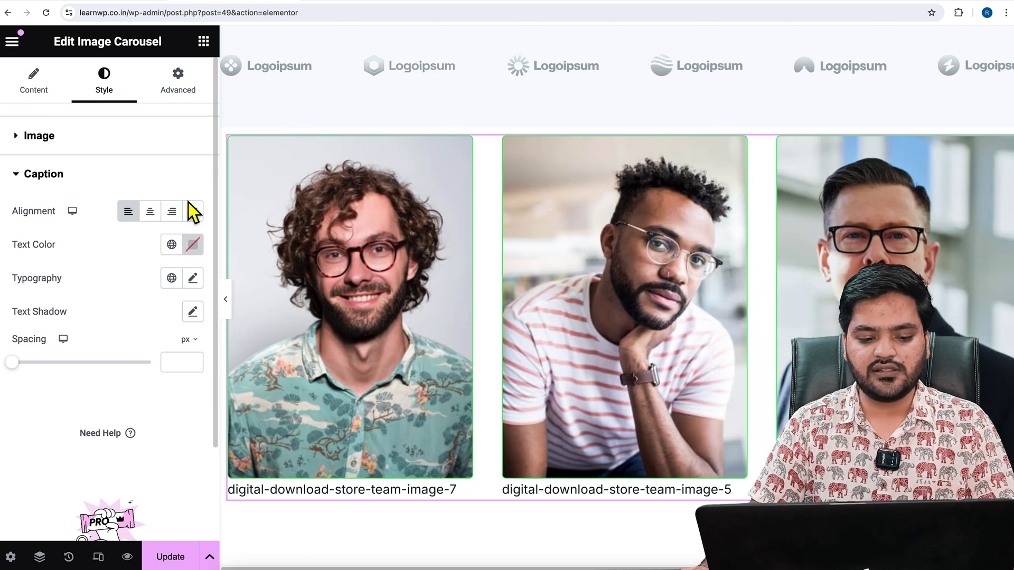
left_click(152, 213)
left_click(174, 217)
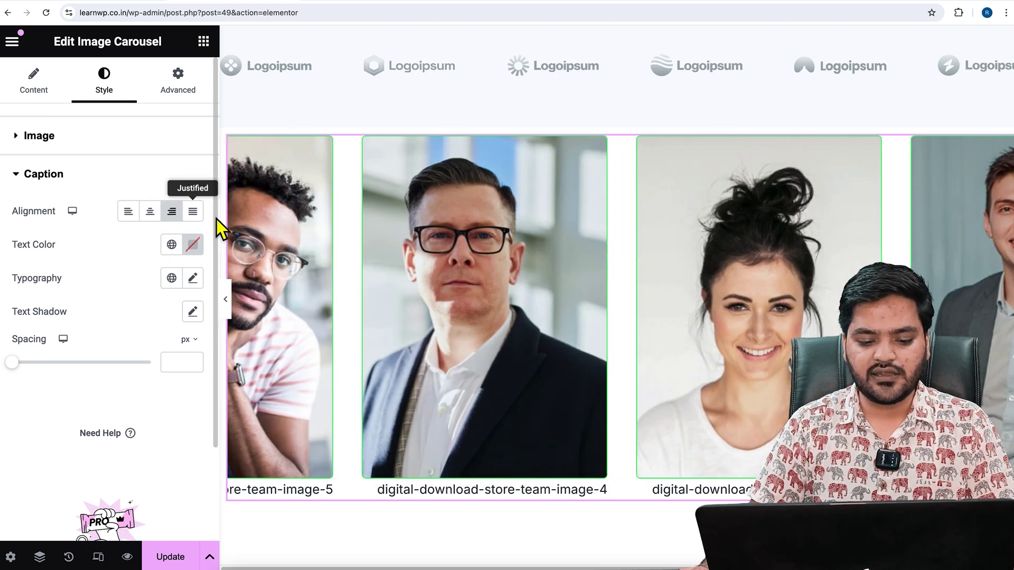
left_click(199, 217)
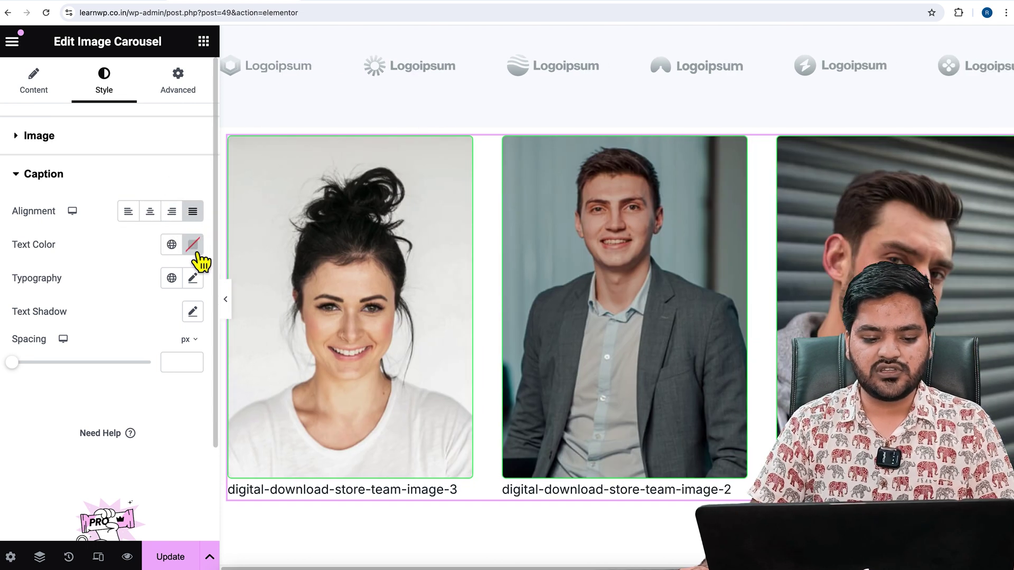
left_click(193, 244)
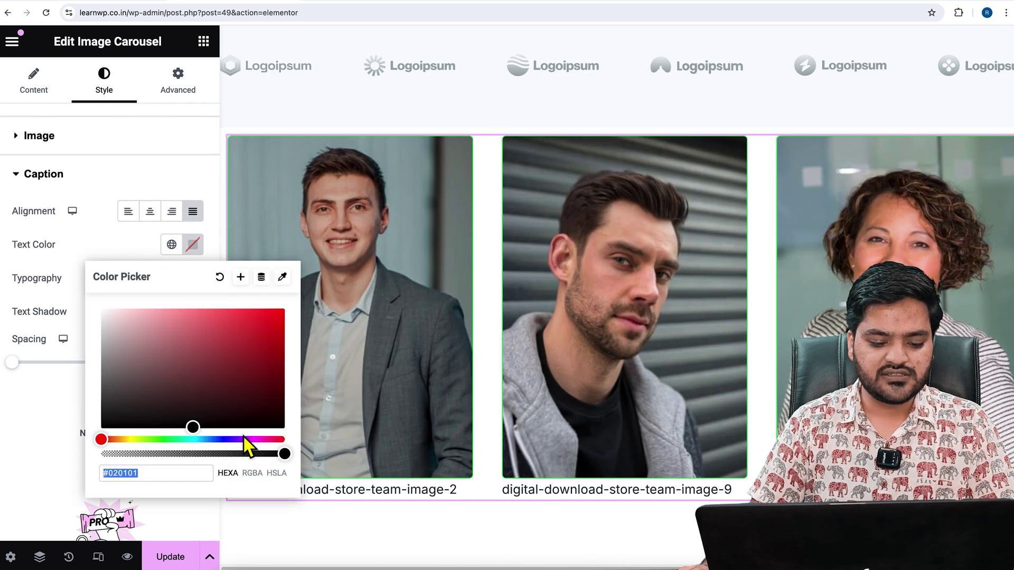
left_click(233, 440)
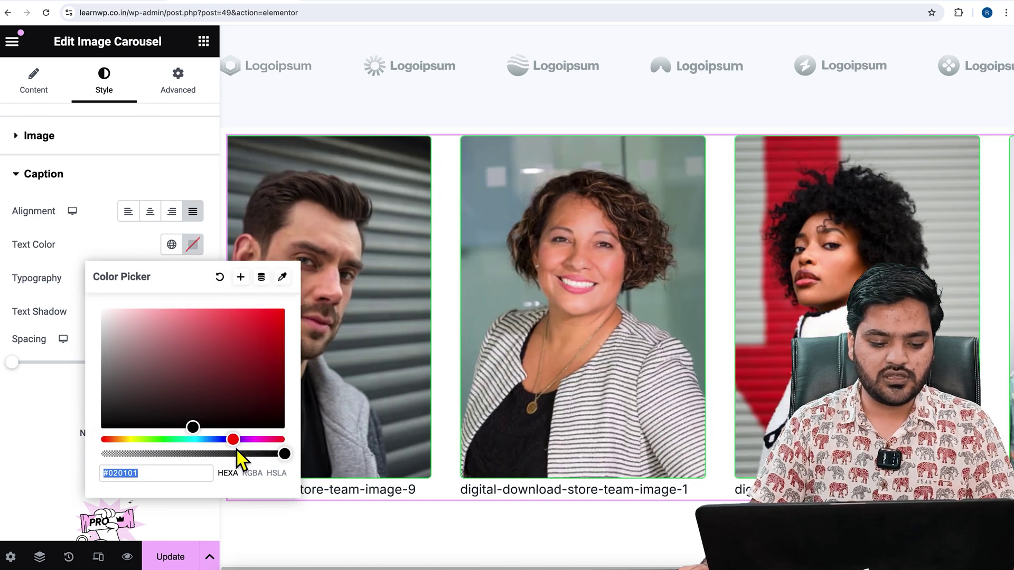
left_click(217, 440)
left_click(264, 330)
left_click(45, 430)
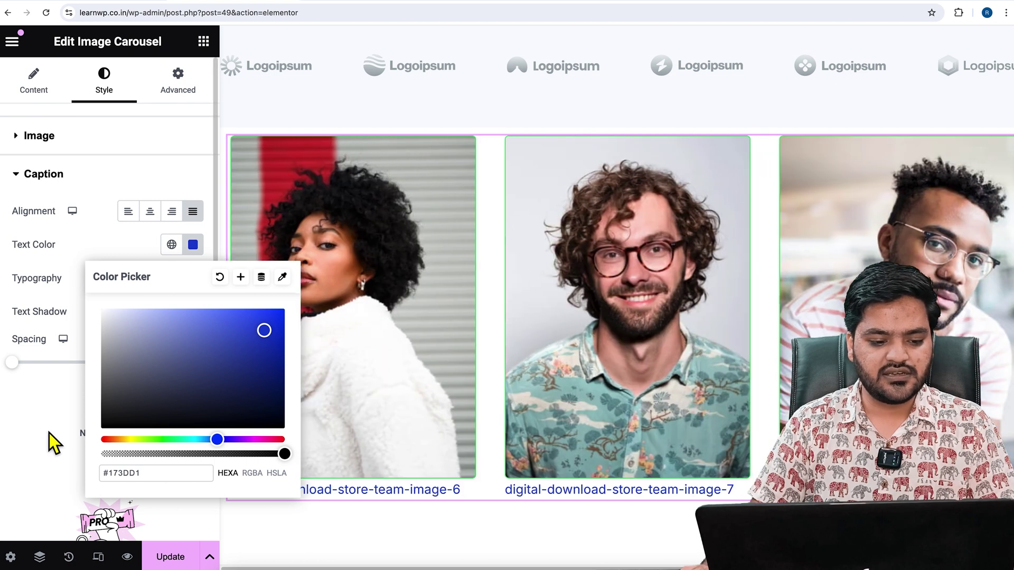
Step: Set caption typography to 16 px, semi bold (600), and save the page
left_click(193, 279)
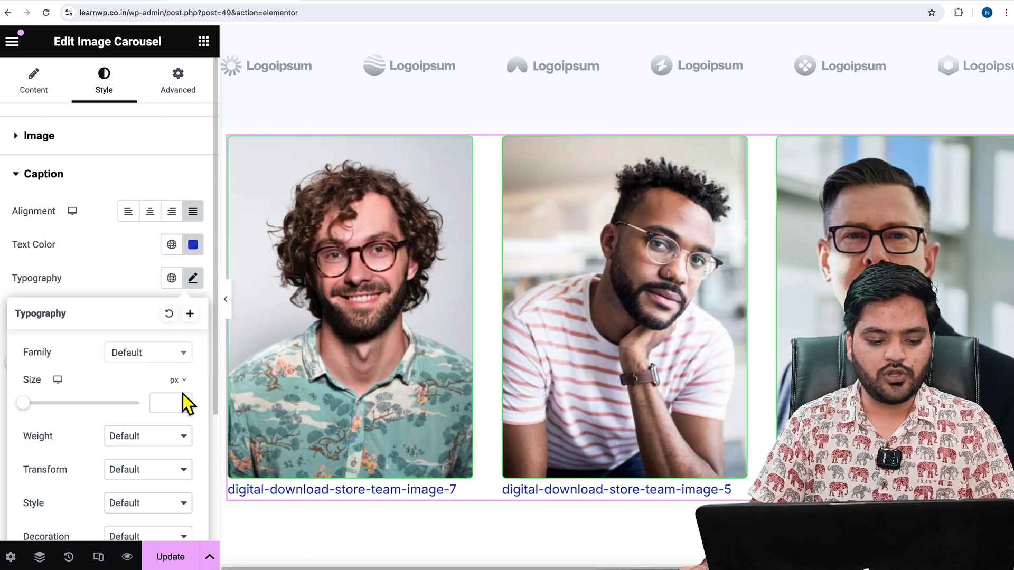
left_click(189, 405)
type("10")
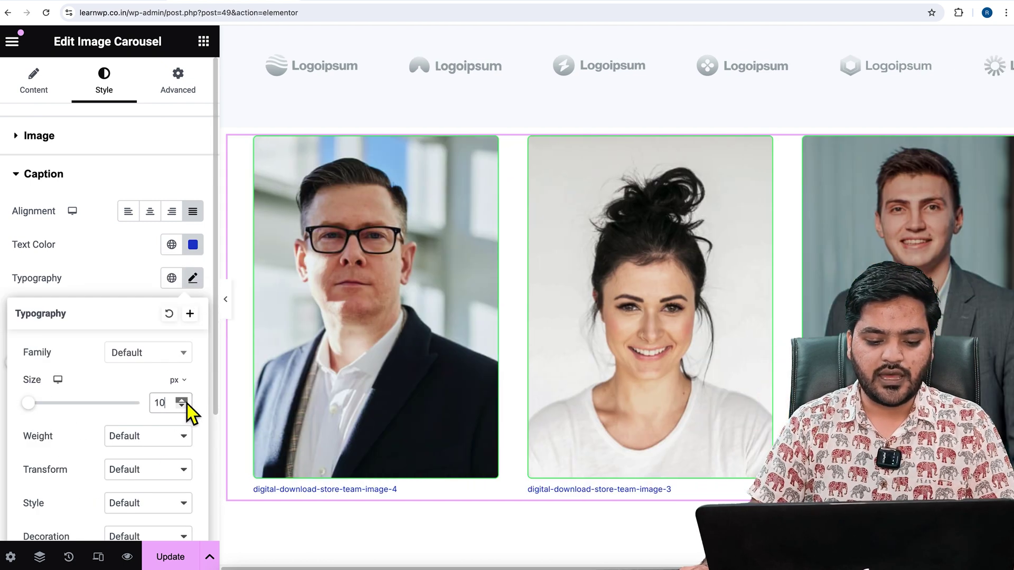
left_click(186, 401)
left_click(186, 401)
left_click(186, 401)
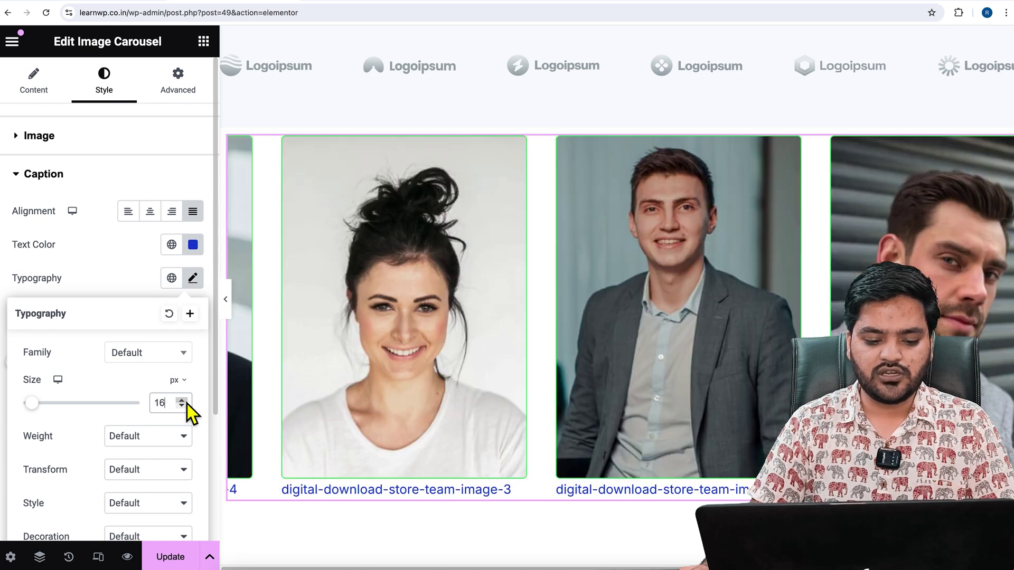
left_click(186, 401)
left_click(170, 436)
left_click(162, 384)
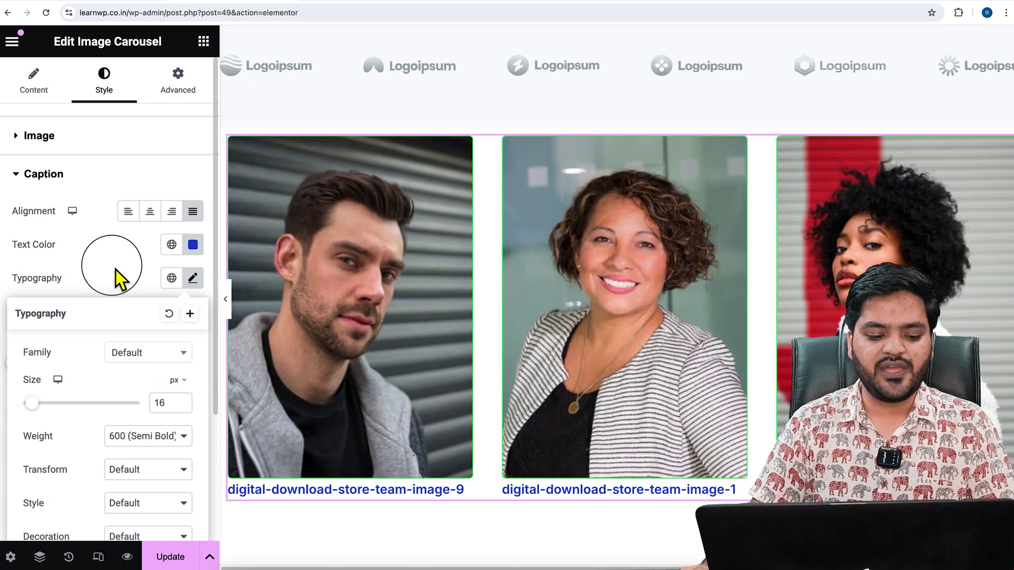
left_click(115, 270)
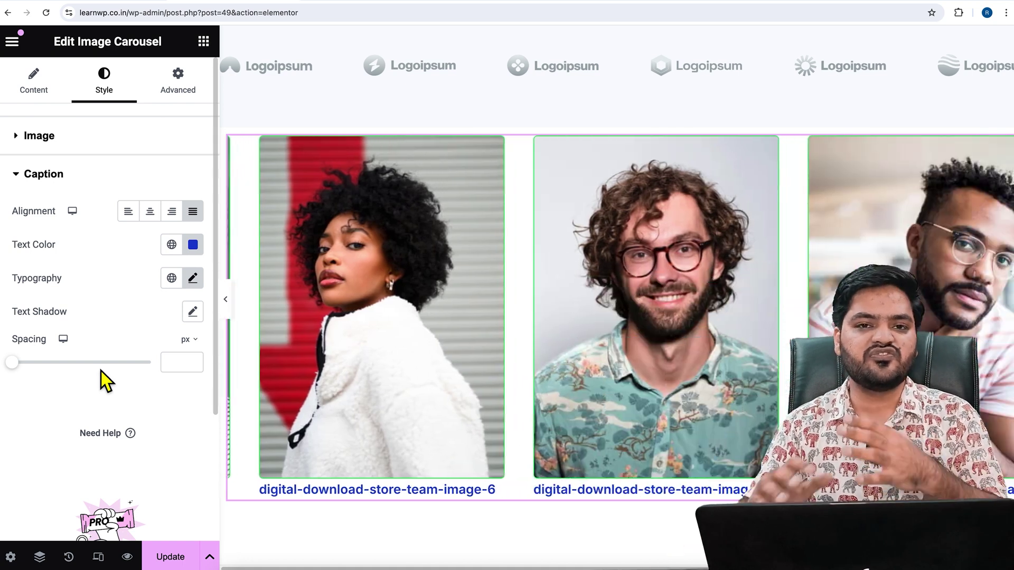
key("ctrl+s")
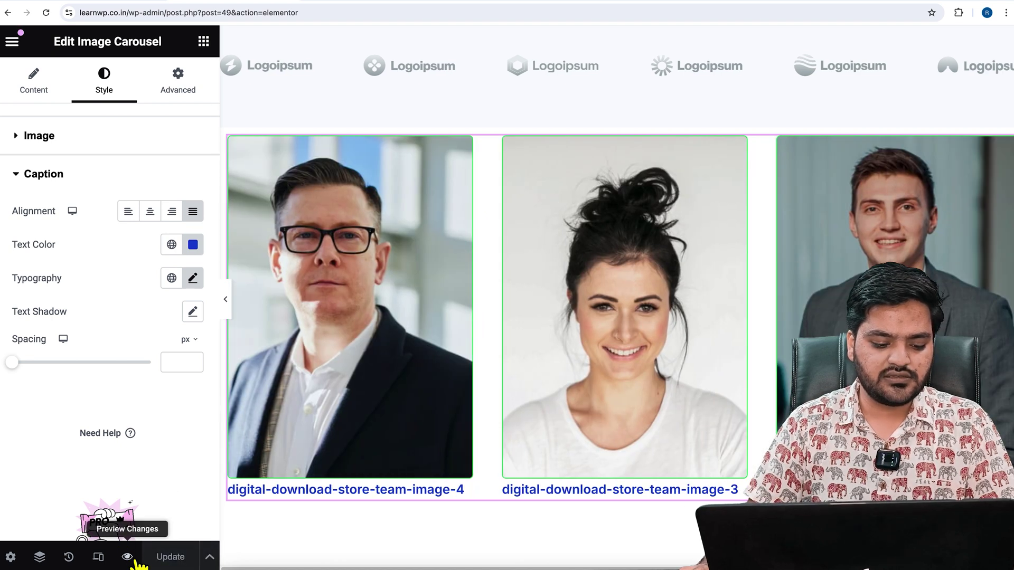
Step: Preview the page live and scroll to the green-bordered team carousel with blue captions
left_click(126, 556)
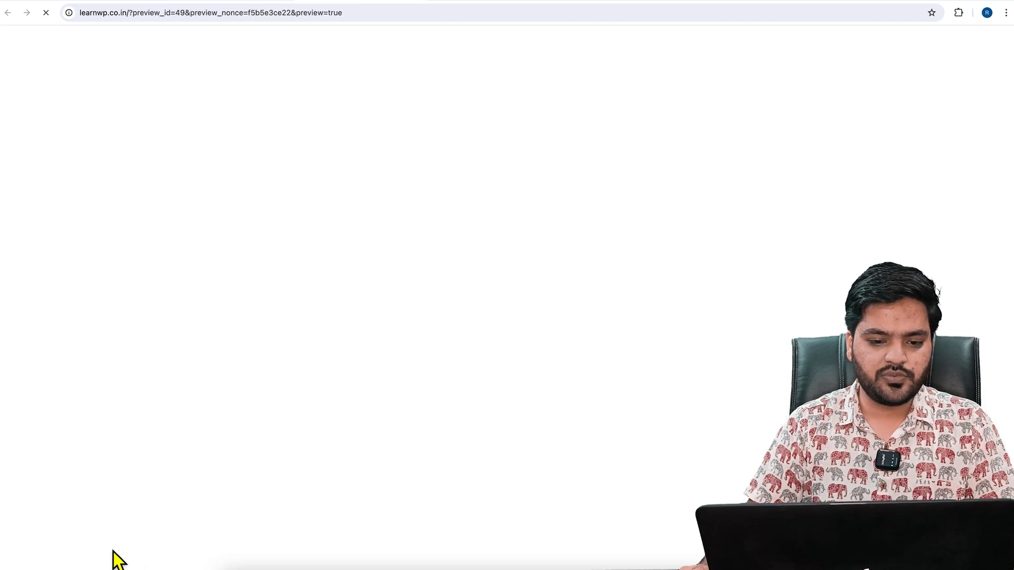
scroll(412, 385, "down", 12)
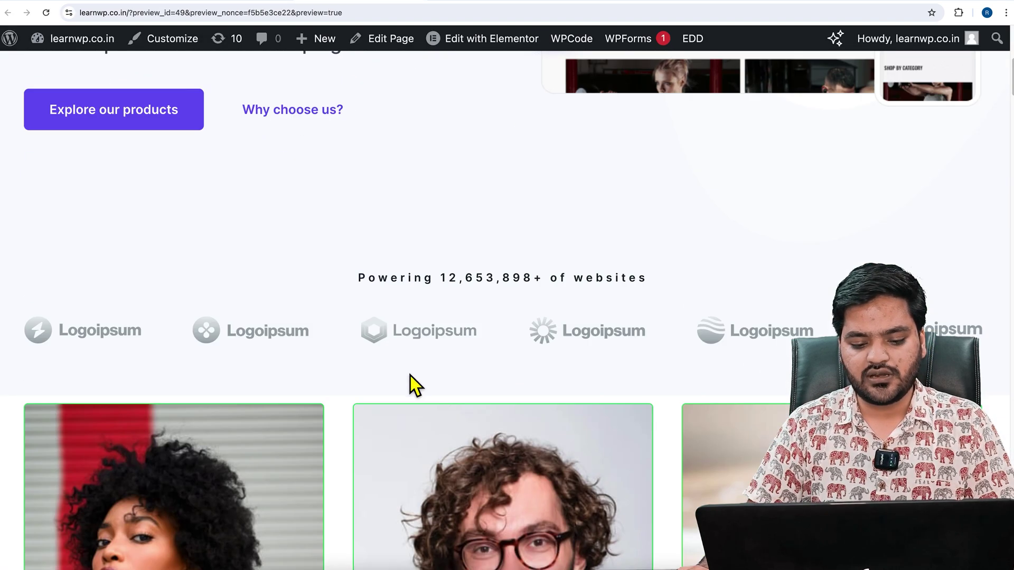
scroll(421, 389, "down", 3)
scroll(421, 389, "up", 2)
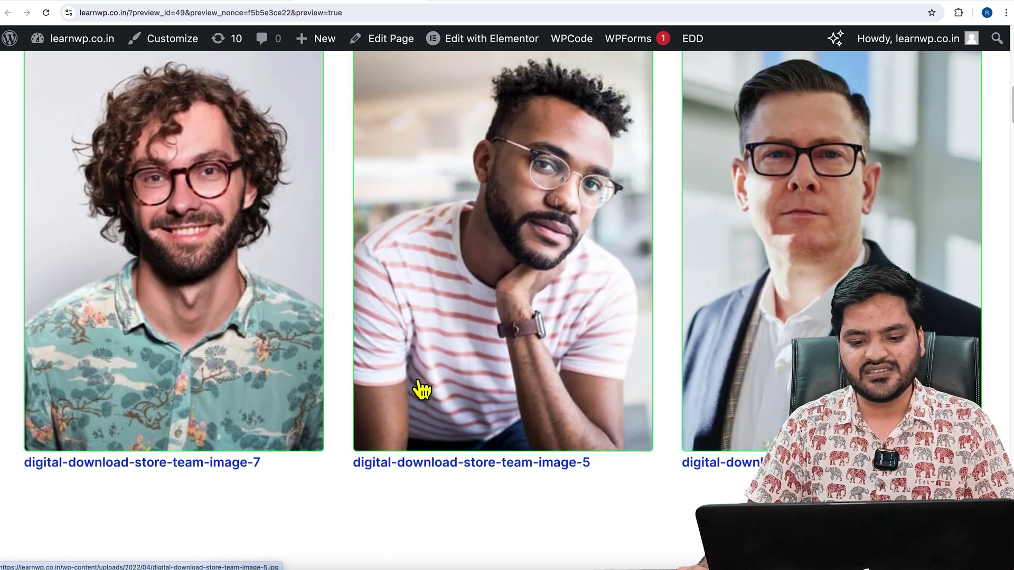
scroll(423, 391, "up", 1)
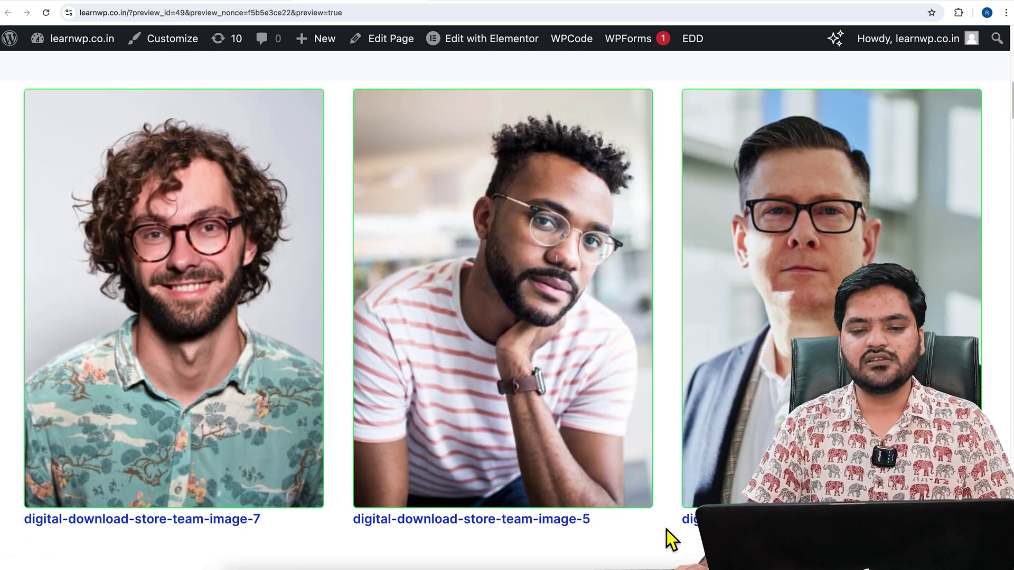